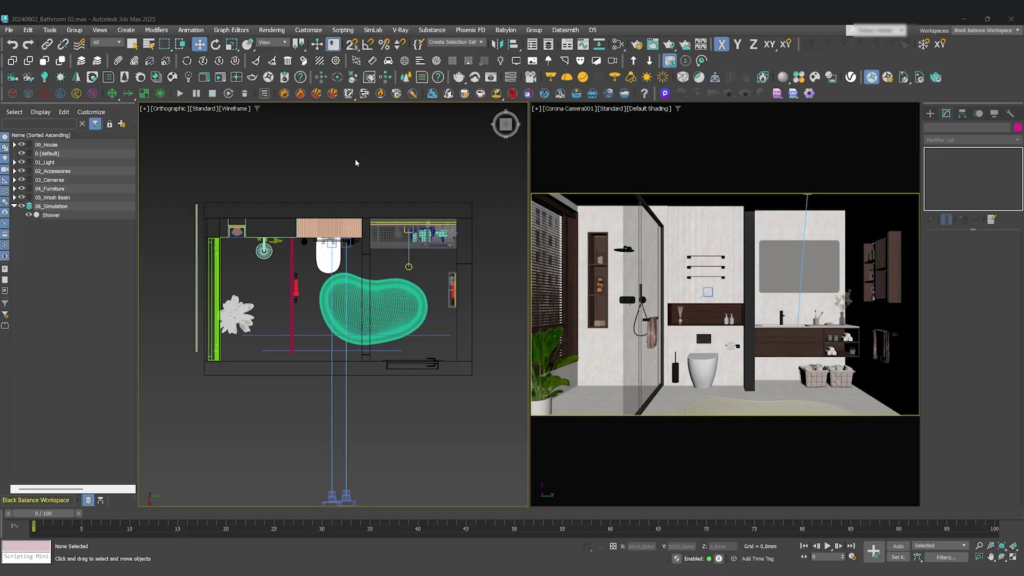
Examine the Shower object's nozzles from above and up close.
middle_click_drag(284, 174, 312, 193)
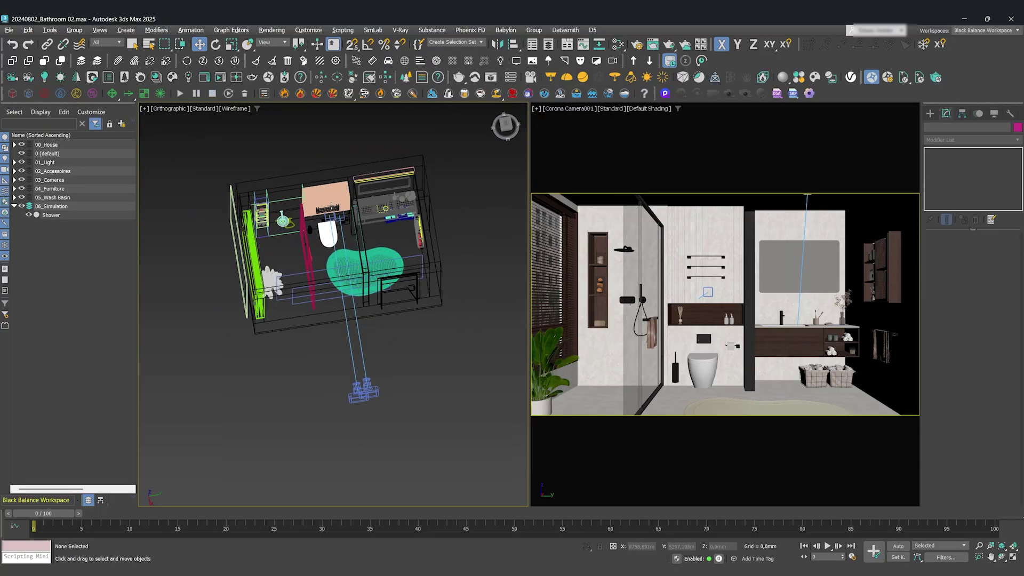
left_click(505, 124)
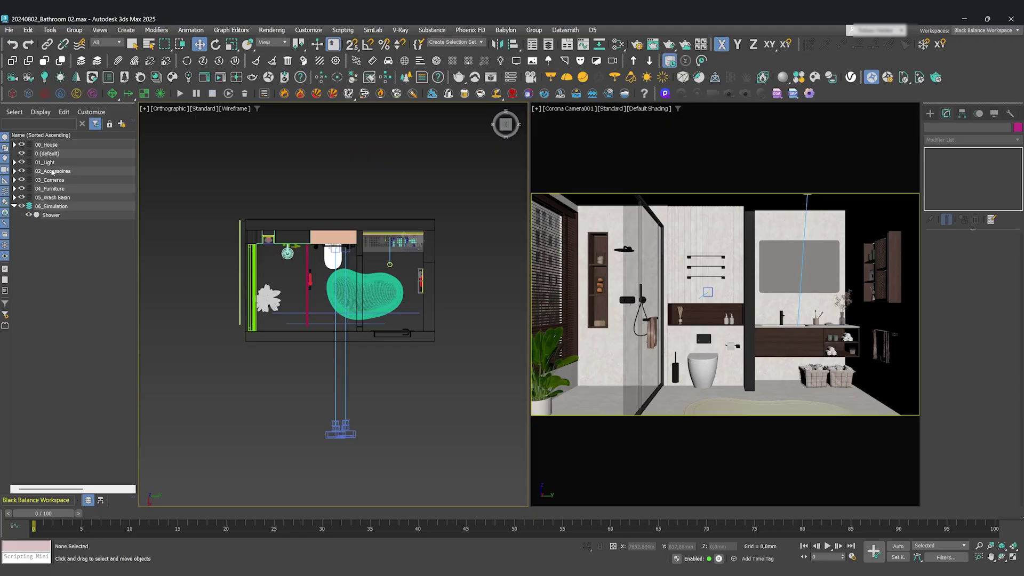
left_click(51, 216)
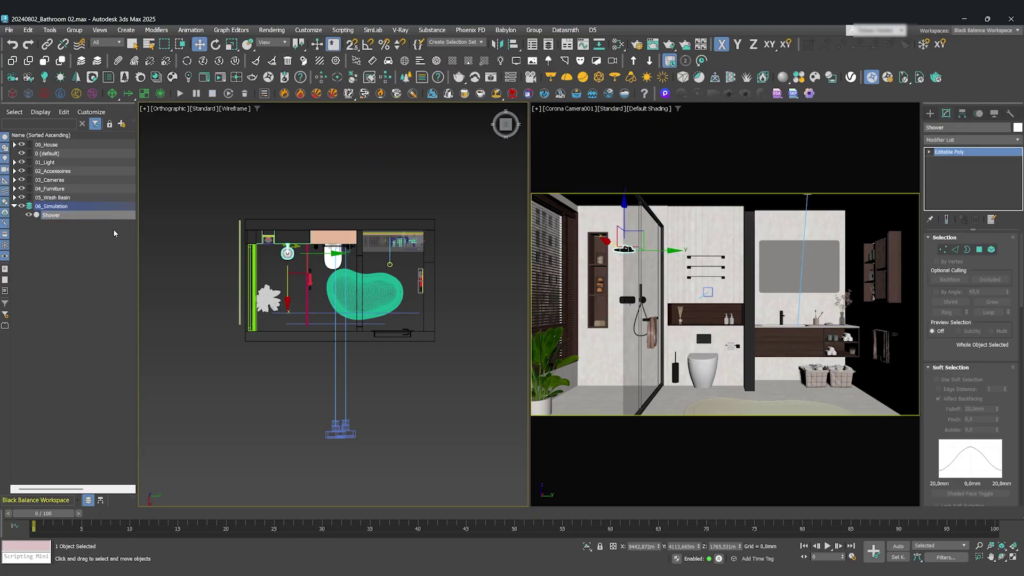
key("z")
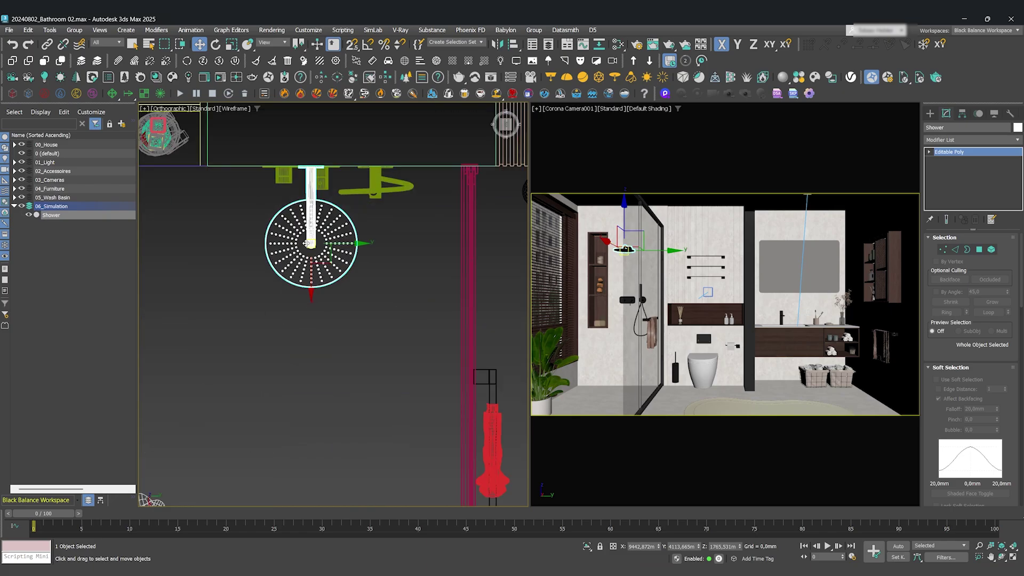
middle_click_drag(297, 228, 303, 253)
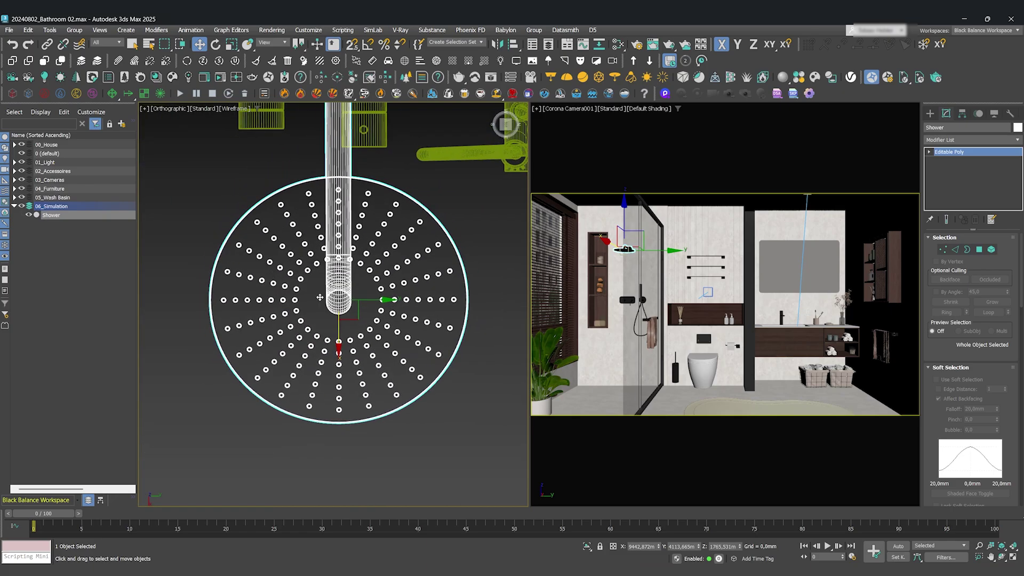
scroll(320, 297, "down", 4)
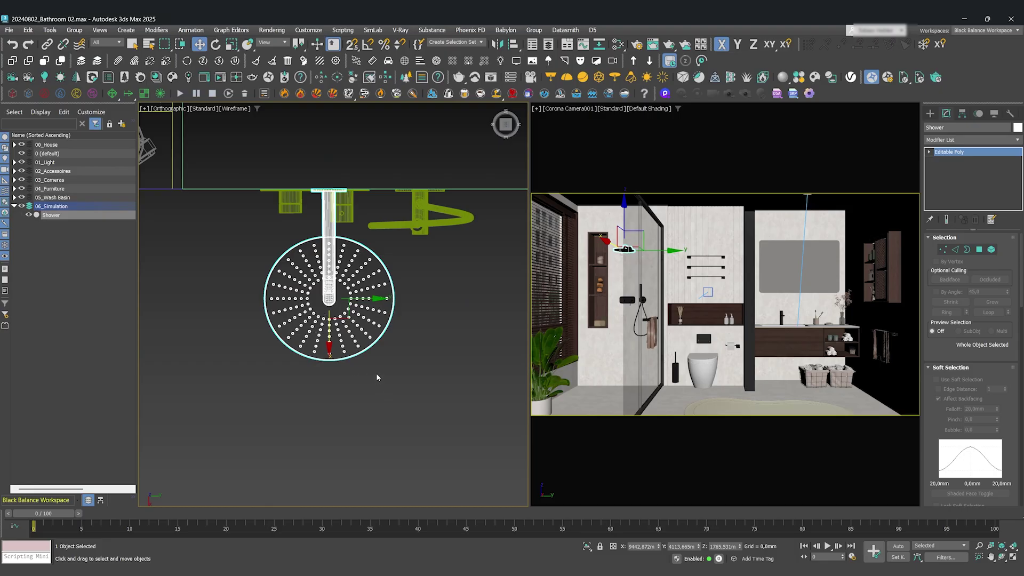
middle_click_drag(376, 373, 352, 275, "alt")
scroll(352, 273, "up", 8)
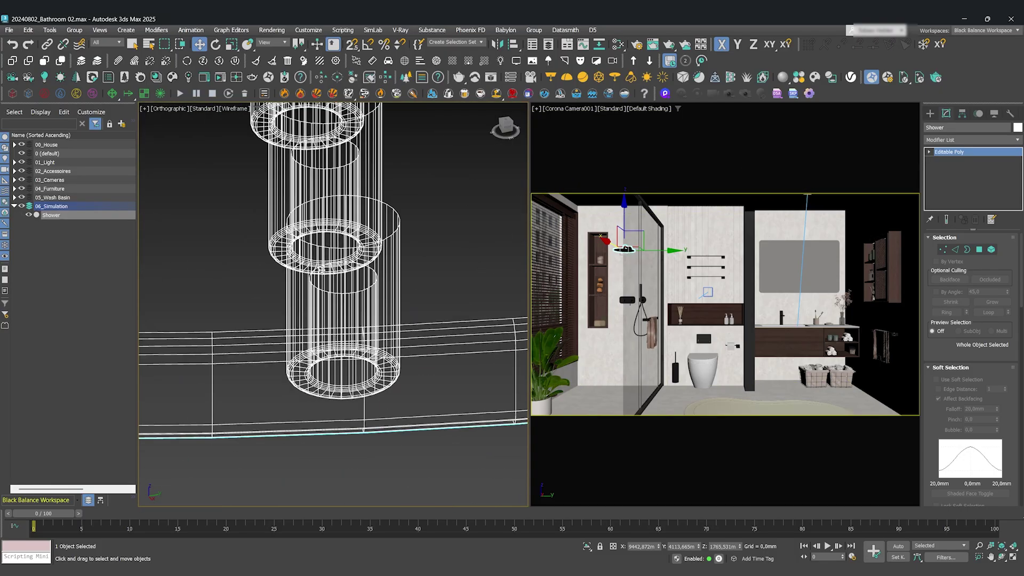
scroll(322, 269, "down", 15)
middle_click_drag(358, 270, 364, 306, "alt")
left_click(377, 304)
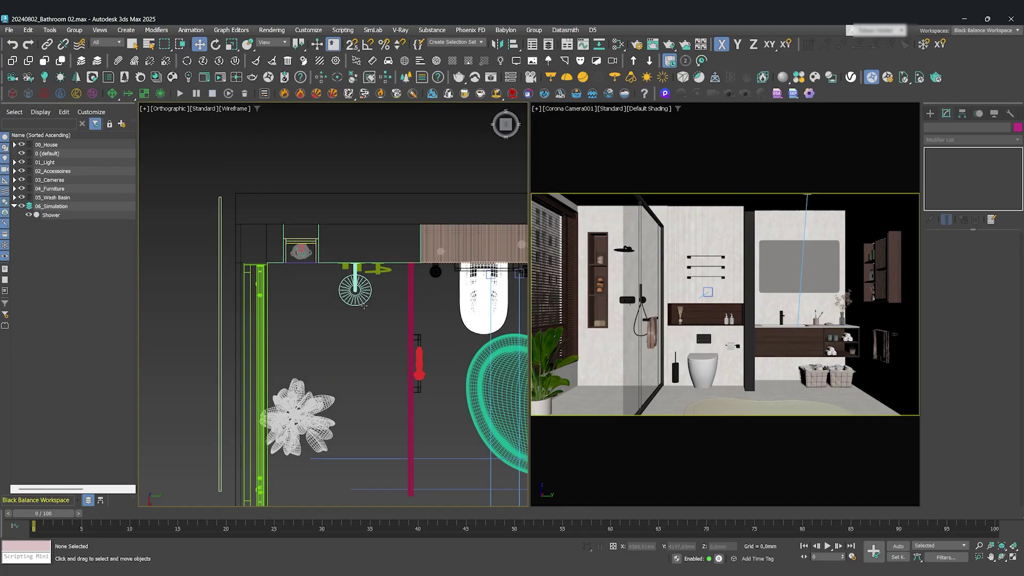
Detach all nozzle elements on the underside of the Shower object as a separate object named Emitter_Shower.
left_click(364, 307)
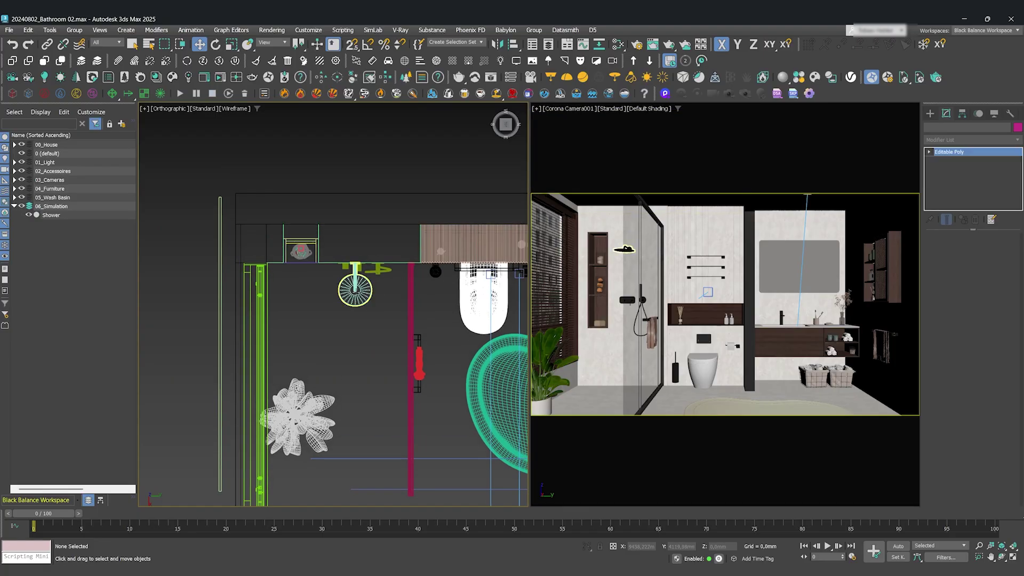
left_click(929, 152)
left_click(947, 194)
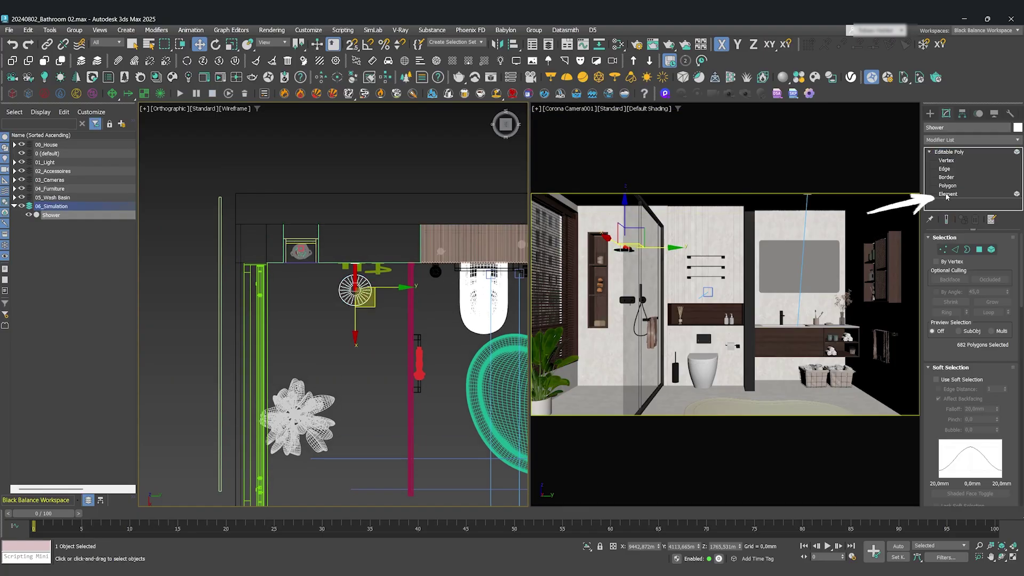
left_click(505, 137)
middle_click_drag(410, 147, 398, 472)
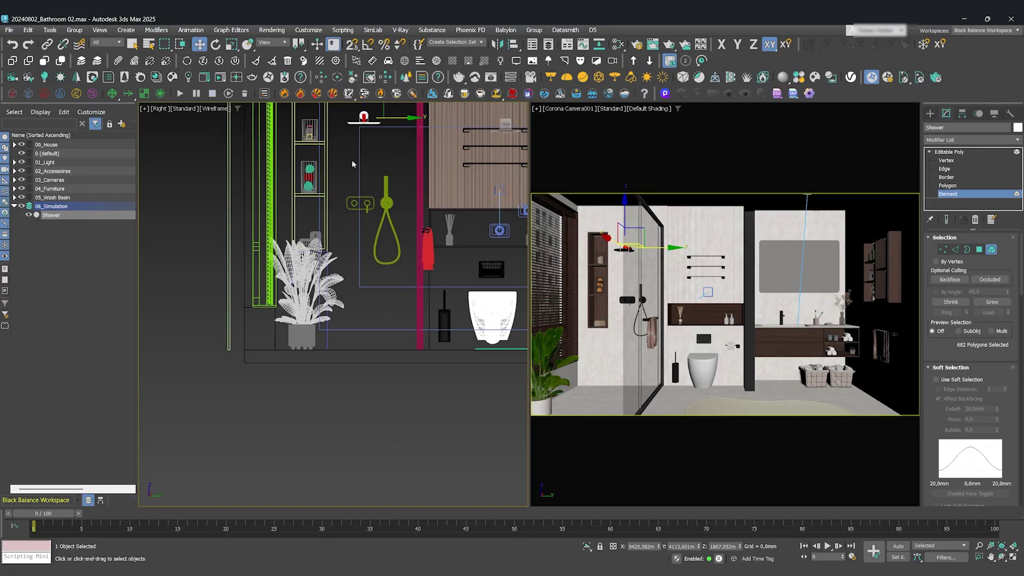
middle_click_drag(352, 165, 347, 243)
scroll(361, 192, "up", 8)
scroll(351, 271, "up", 5)
scroll(450, 276, "down", 4)
middle_click_drag(462, 281, 373, 280)
left_click_drag(248, 257, 202, 250)
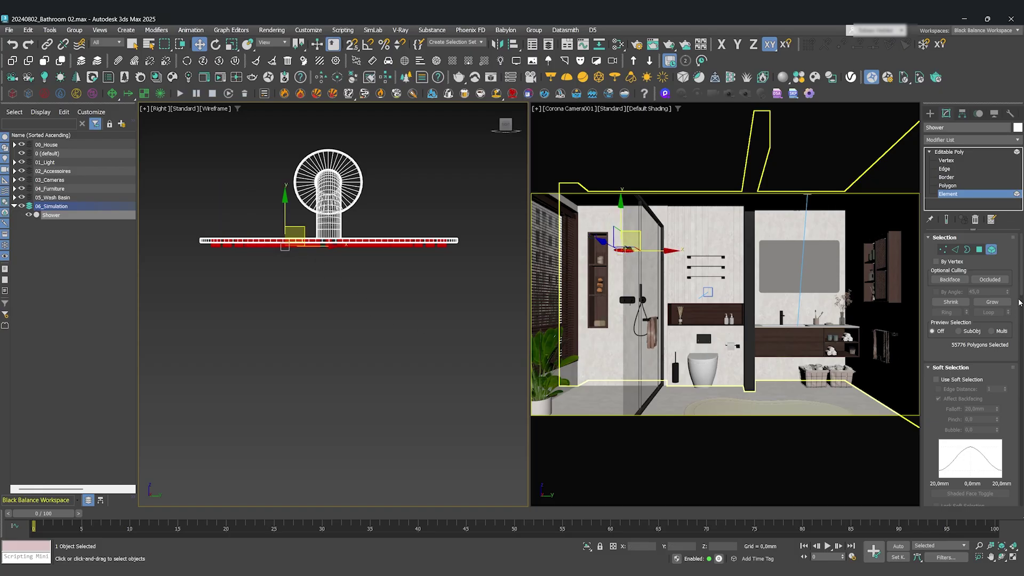
left_click_drag(1019, 302, 1019, 371)
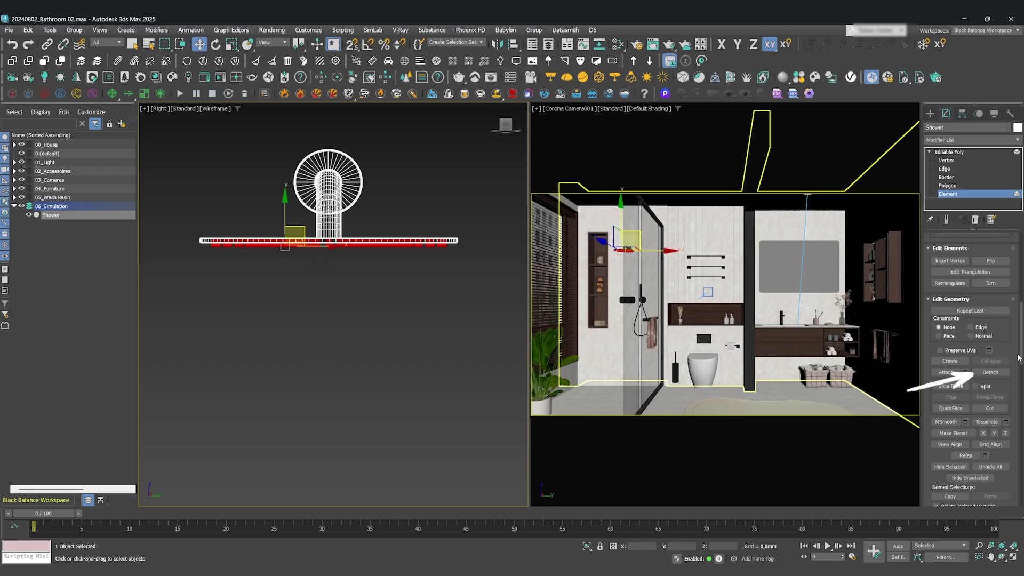
left_click(991, 373)
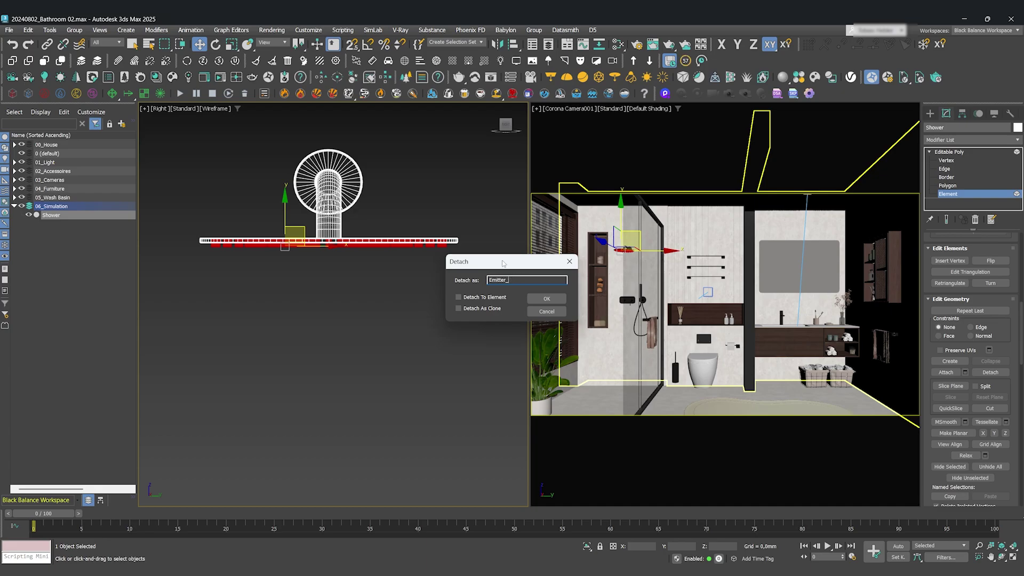
left_click(550, 300)
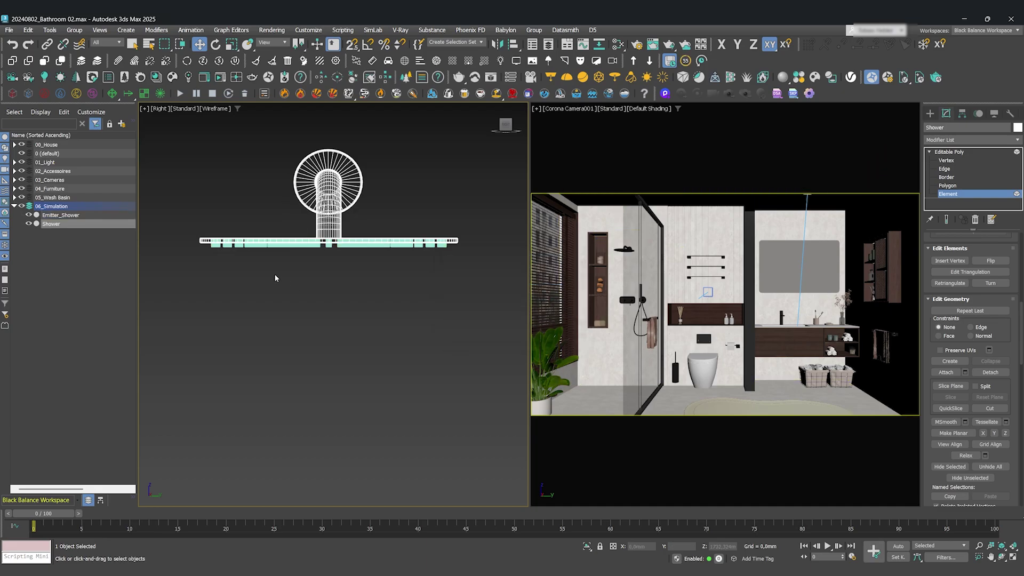
Test-move the Emitter_Shower object straight down away from the shower head and undo the move.
left_click(57, 216)
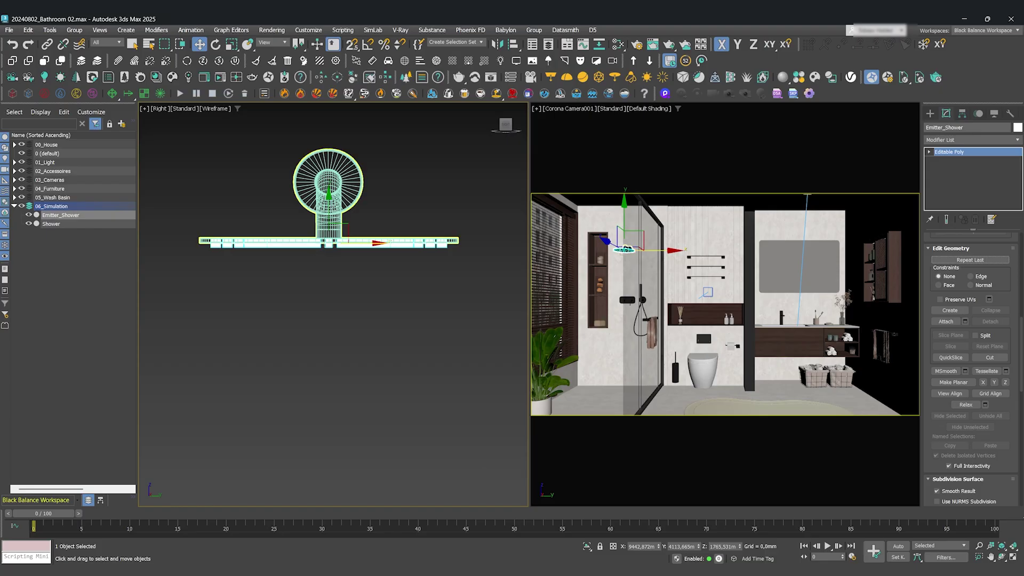
left_click_drag(328, 198, 329, 220)
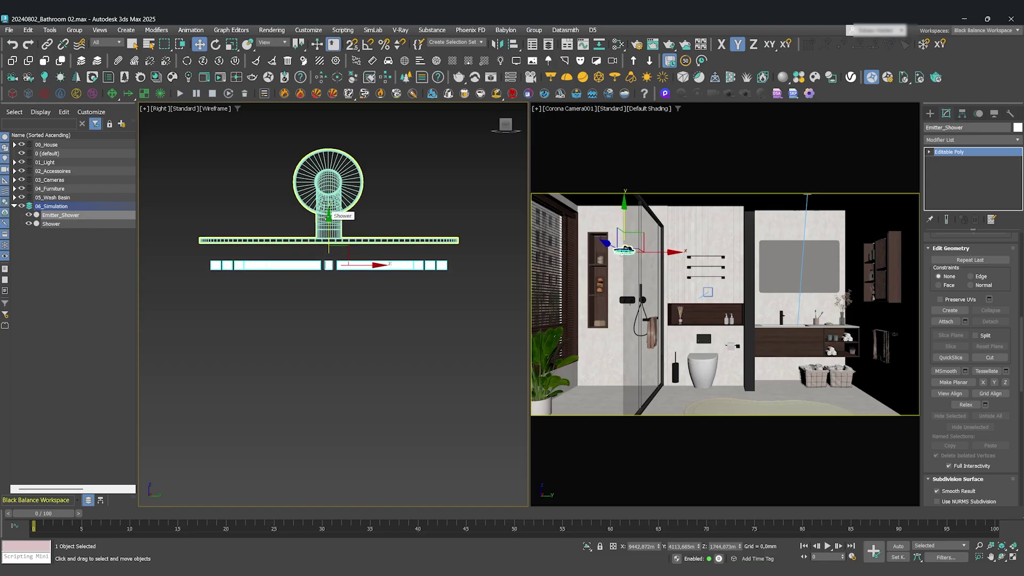
key("ctrl+z")
scroll(303, 262, "down", 6)
middle_click_drag(302, 263, 307, 321, "alt")
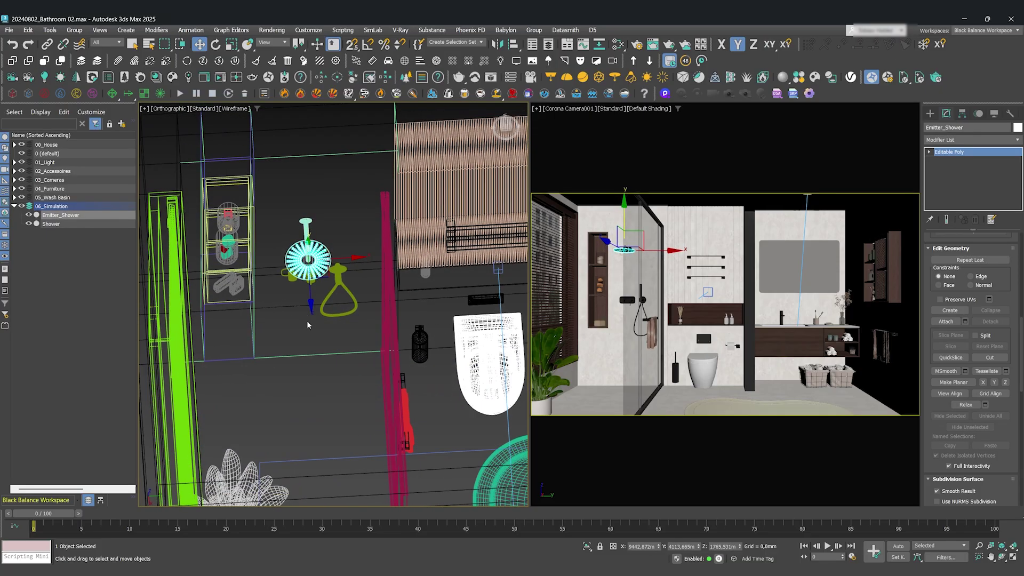
Place a Phoenix Liquid Source helper outside the bathroom, beyond the corner nearest the shower, in the top view.
left_click(297, 334)
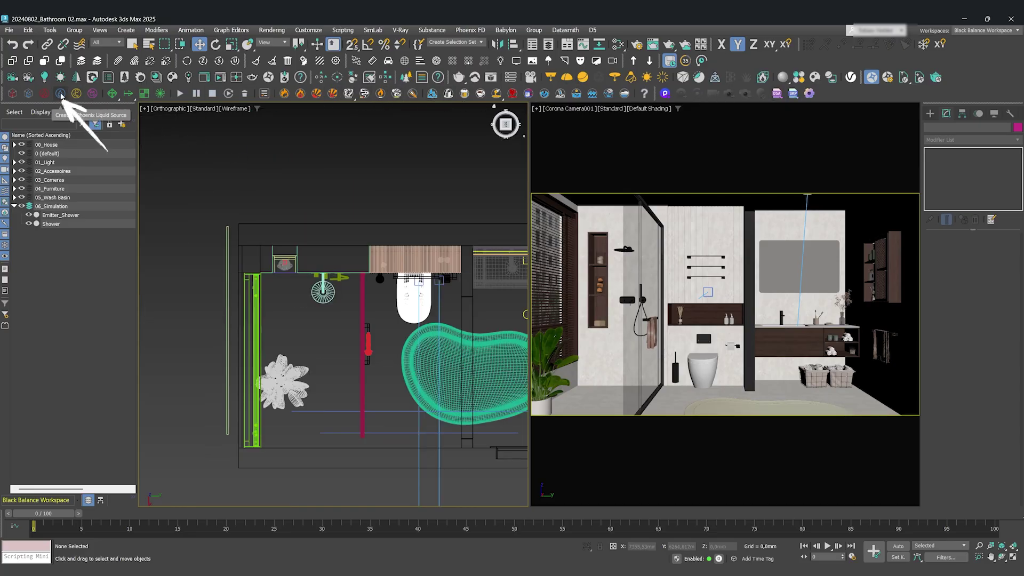
left_click(60, 94)
left_click(218, 188)
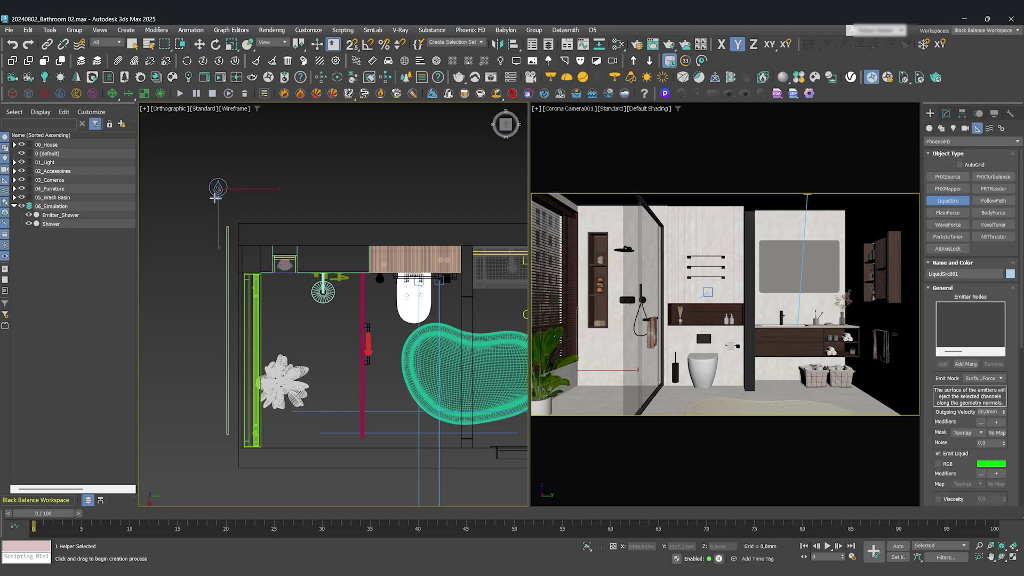
right_click(250, 175)
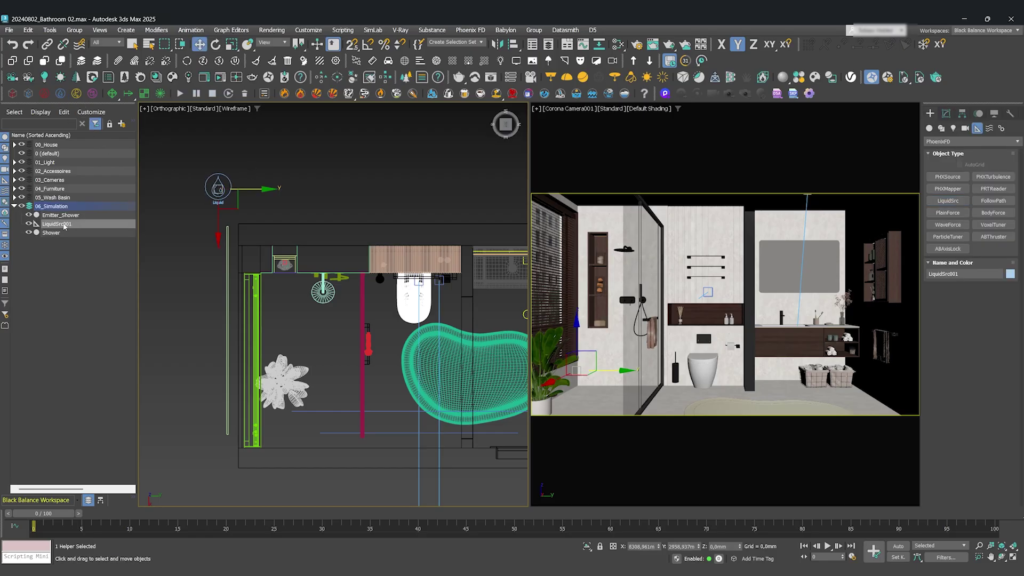
Set the liquid source's Outgoing Velocity to 40 mm and its Noise to 0.25.
left_click(946, 114)
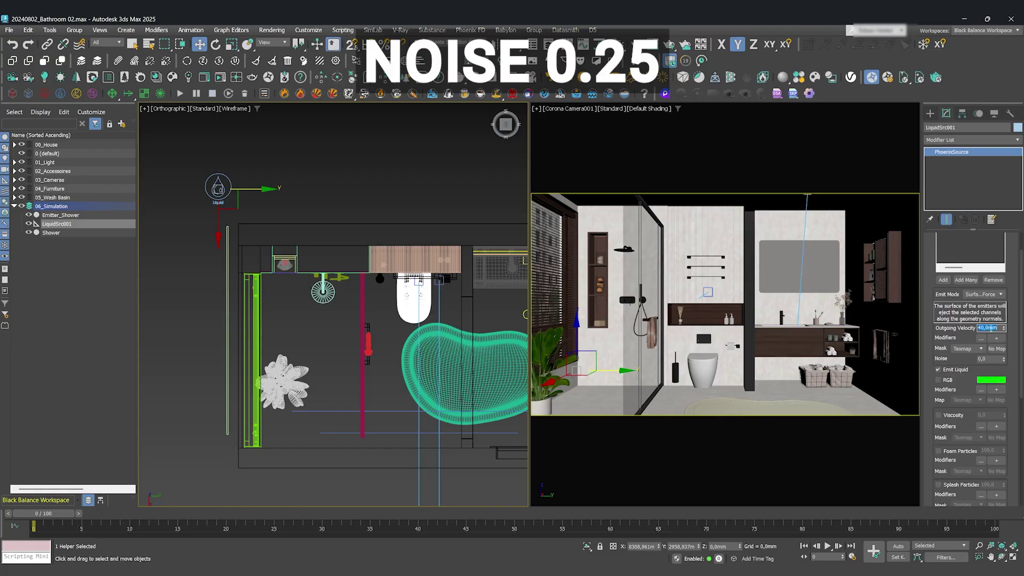
scroll(991, 336, "down", 1)
double_click(992, 348)
type("0,25")
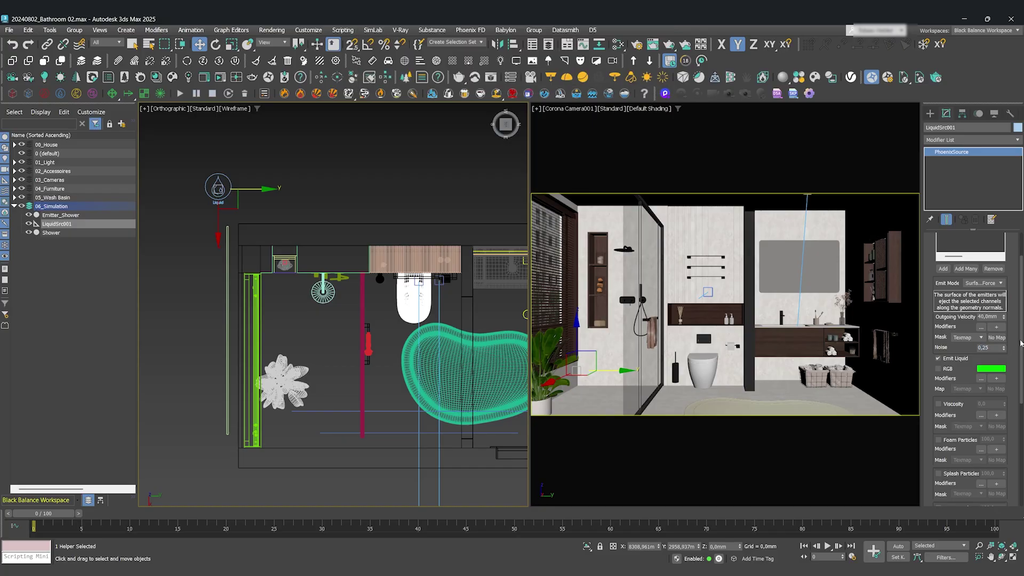
scroll(1002, 320, "up", 4)
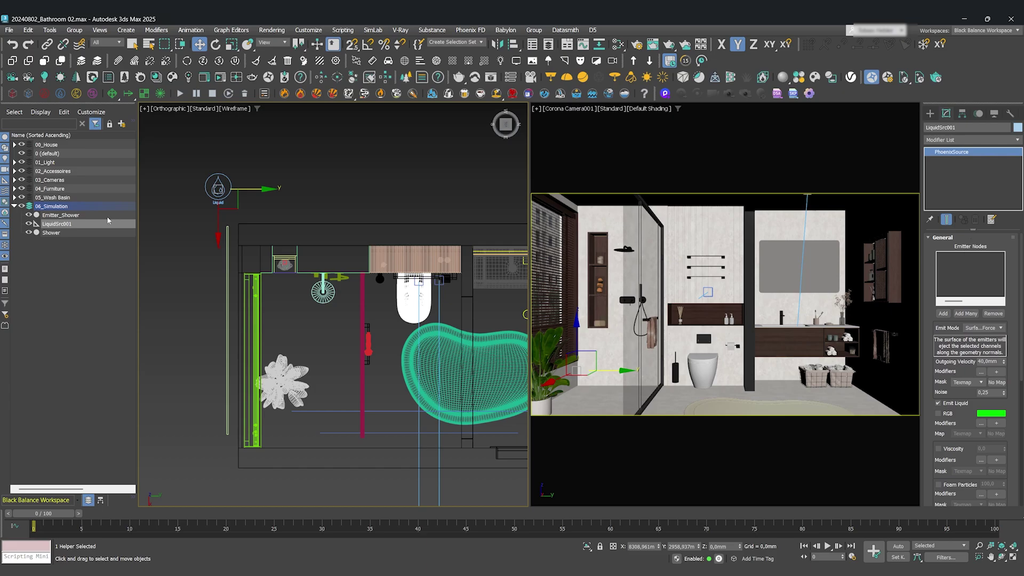
Add Emitter_Shower to the emitter nodes of the liquid source and clear the selection.
left_click(59, 215)
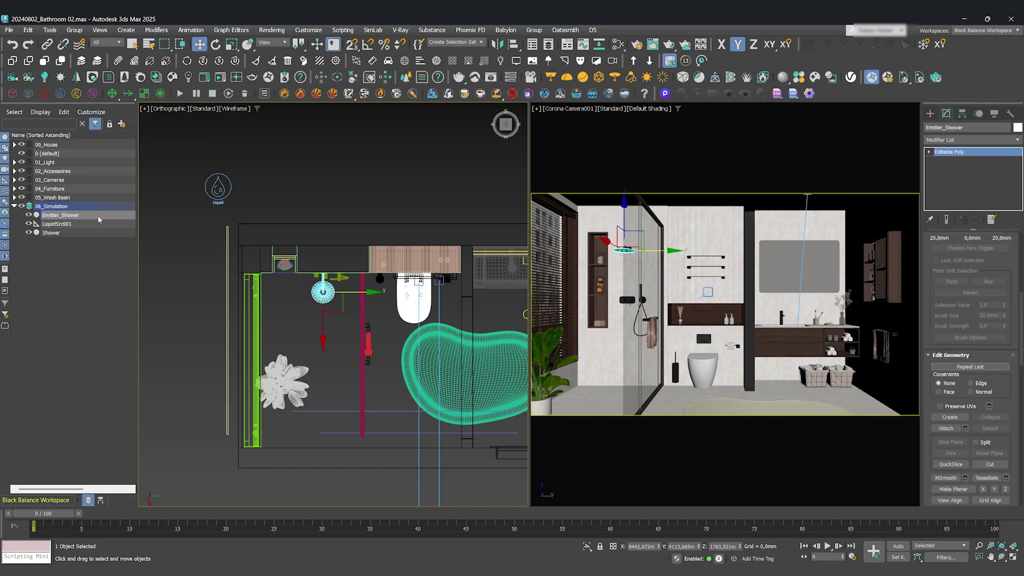
left_click(54, 224)
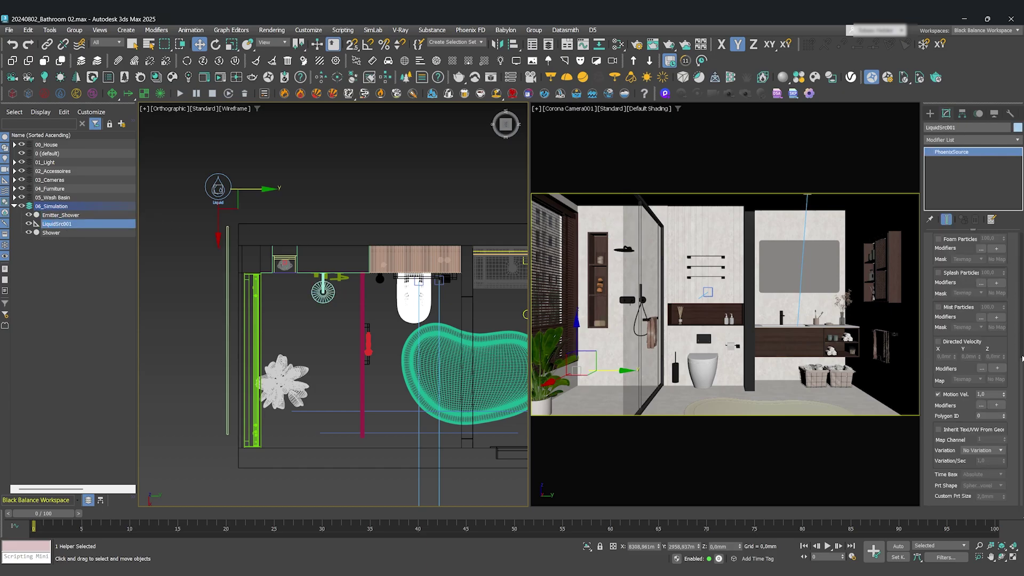
scroll(1022, 357, "up", 5)
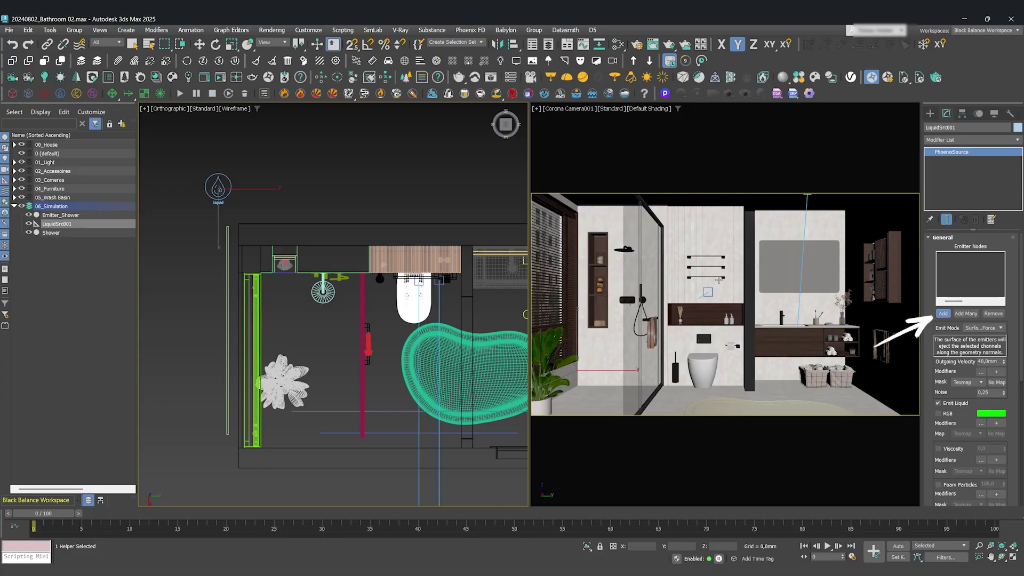
left_click(60, 215)
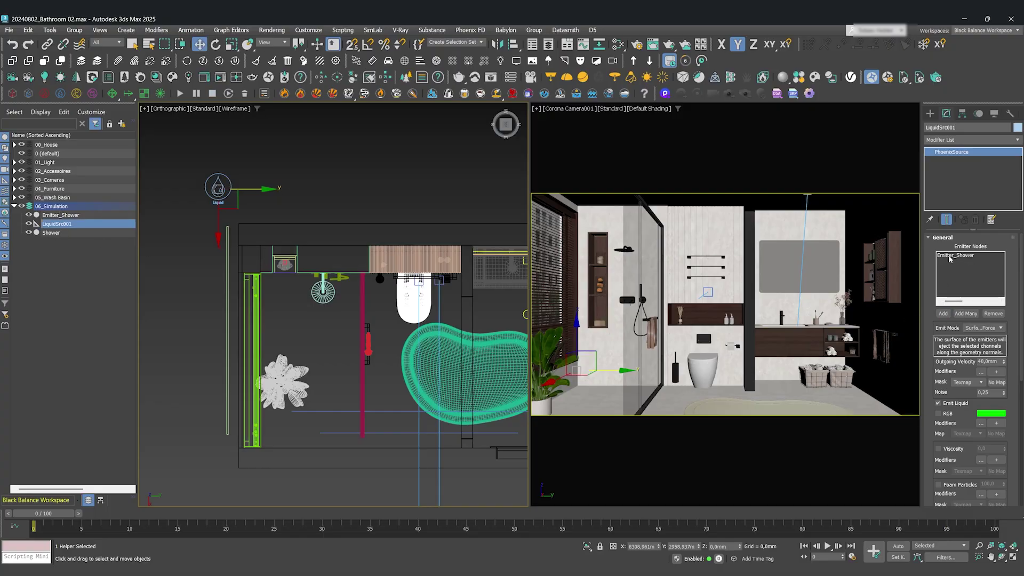
left_click(351, 193)
Switch to Discord and look through the channels of the renderdrop server.
left_click(54, 234)
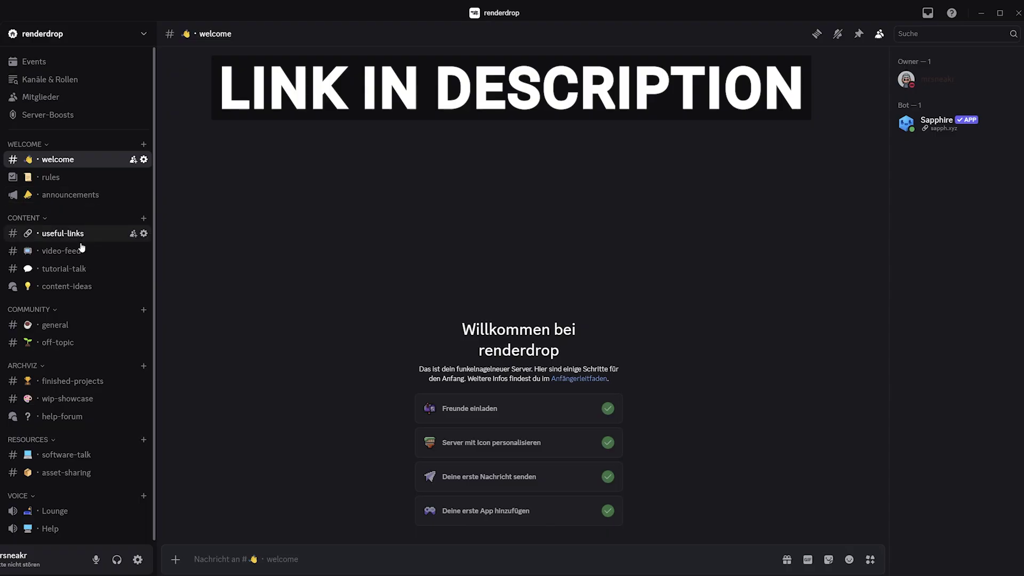
left_click(57, 325)
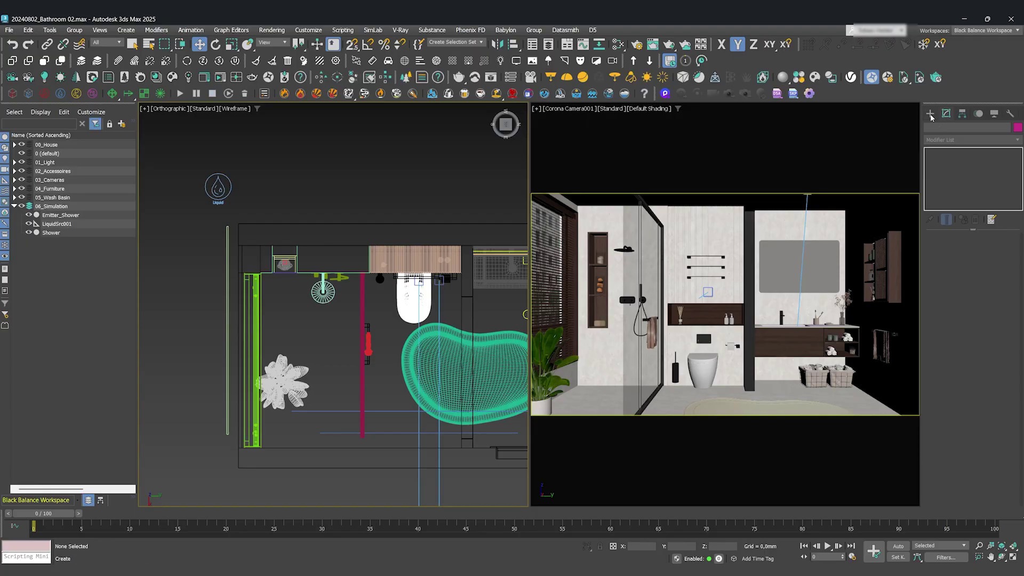
Create a Phoenix LiquidSim container of about 970 × 1210 × 820 voxels behind the shower wall in the top view.
left_click(930, 114)
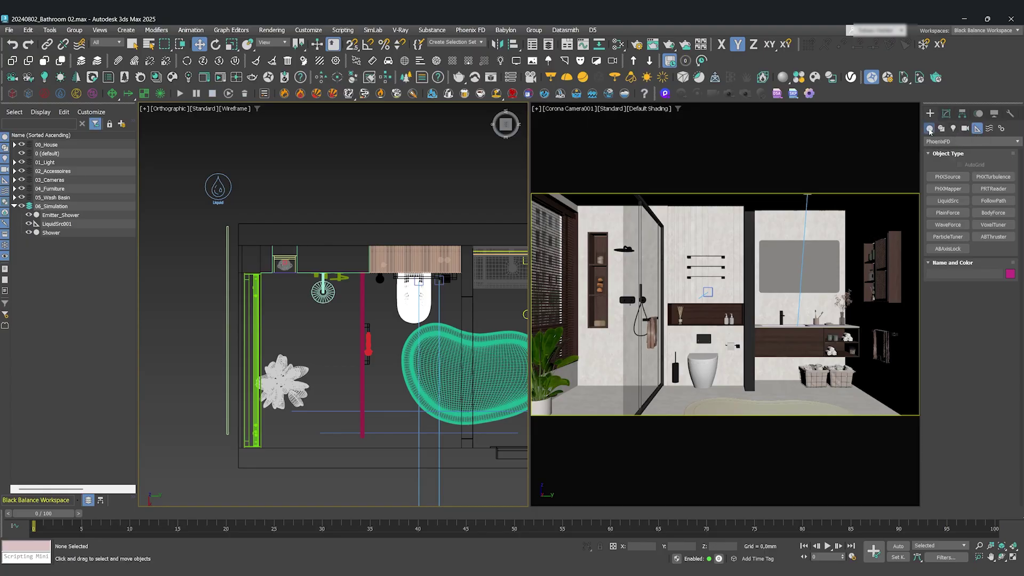
left_click(960, 141)
left_click(947, 318)
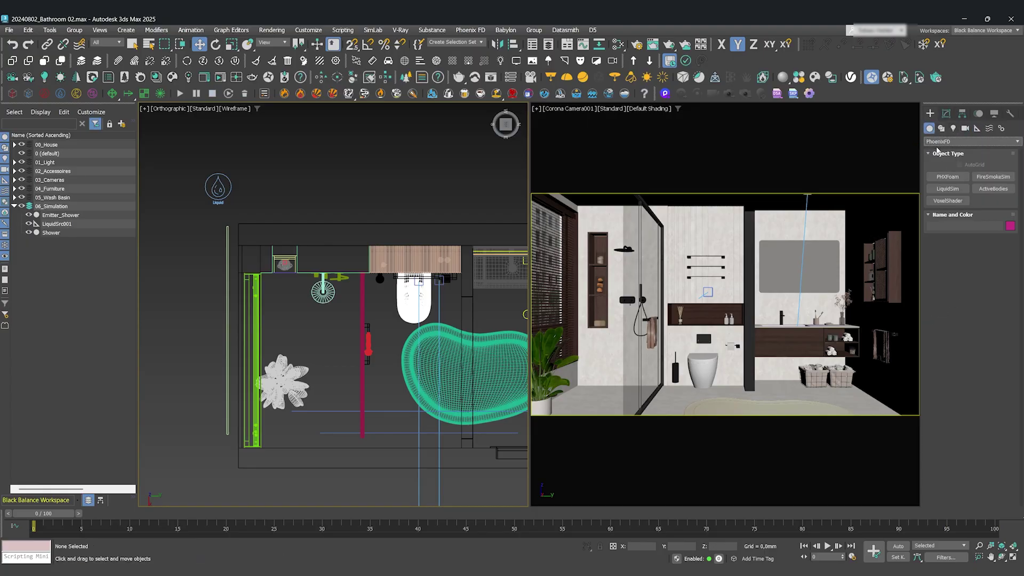
left_click(948, 189)
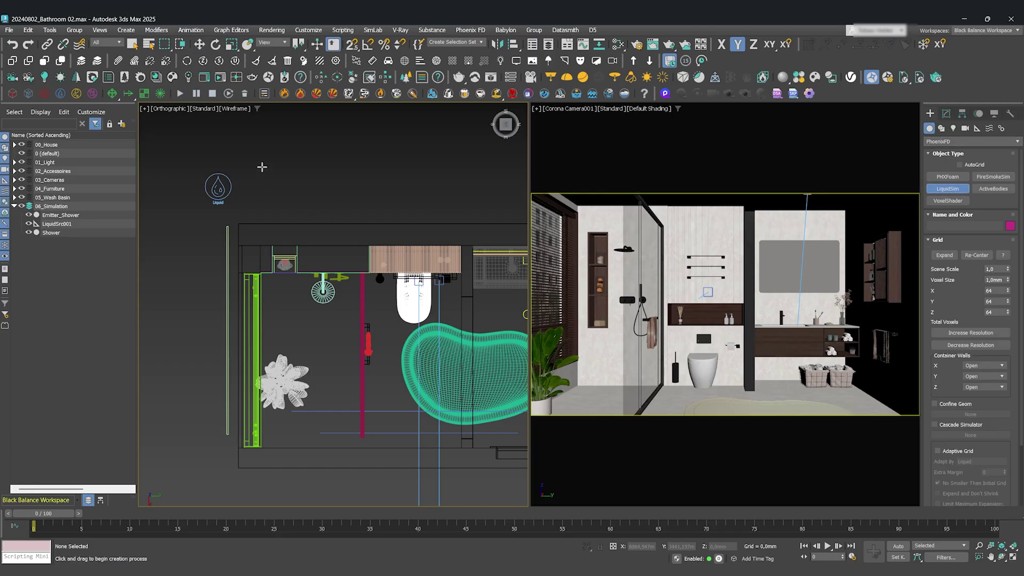
left_click_drag(299, 192, 370, 255)
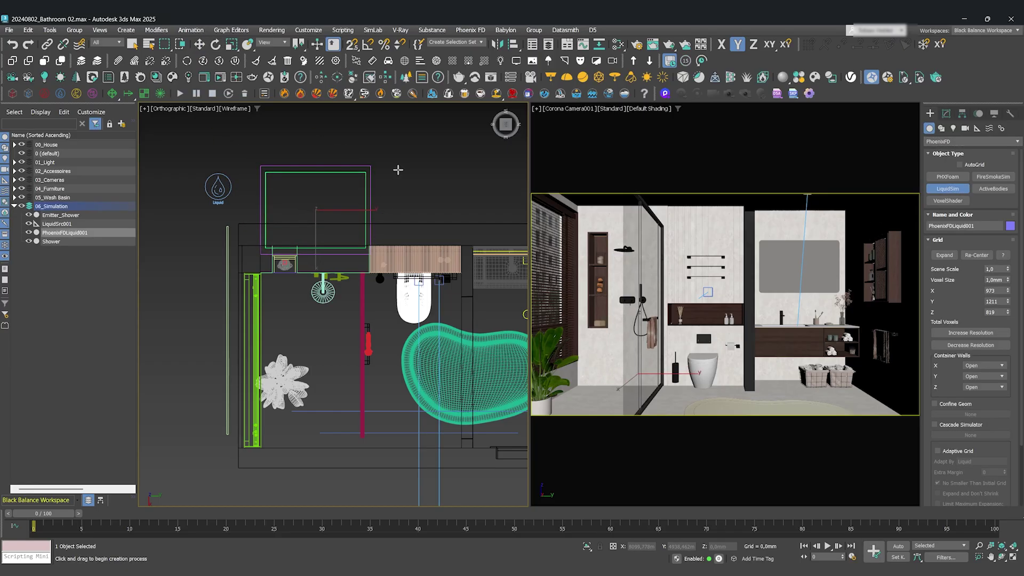
scroll(396, 171, "down", 5)
middle_click_drag(393, 191, 413, 209, "alt")
right_click(401, 150)
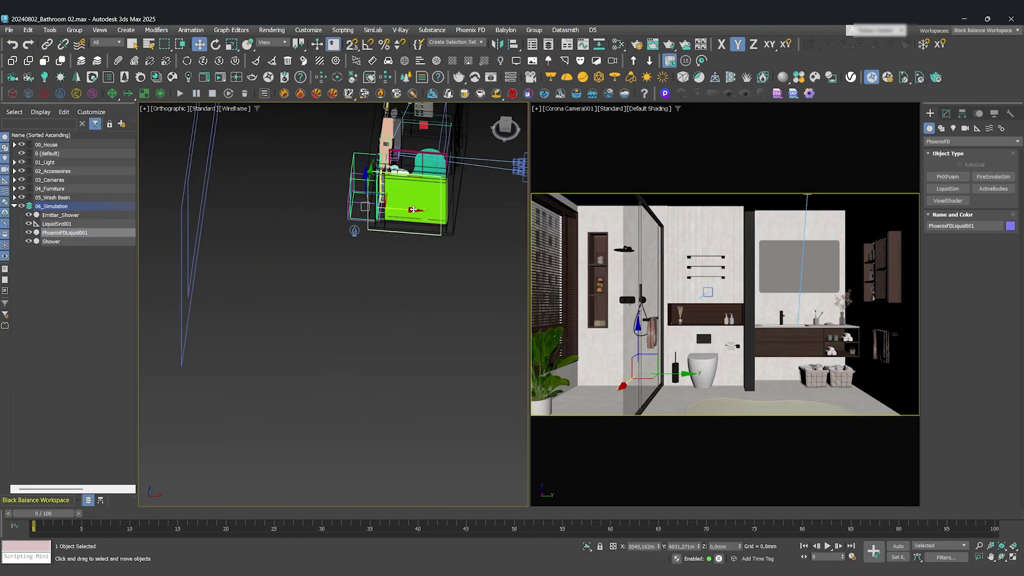
Resize the liquid simulator's grid to about 1134 × 1603 × 981 voxels.
left_click(946, 113)
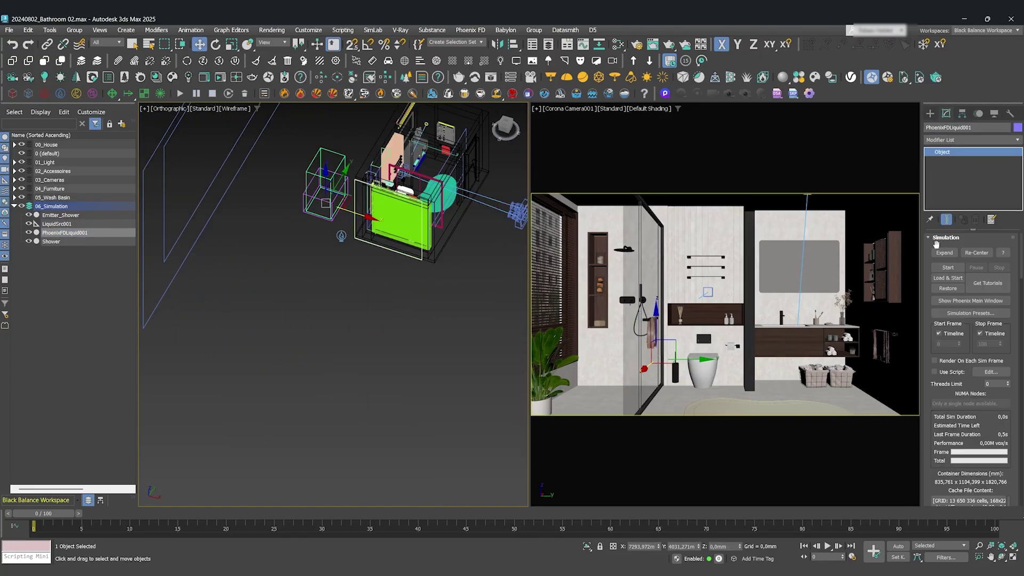
left_click(937, 238)
left_click_drag(1007, 321, 1006, 325)
left_click_drag(1007, 342, 1006, 331)
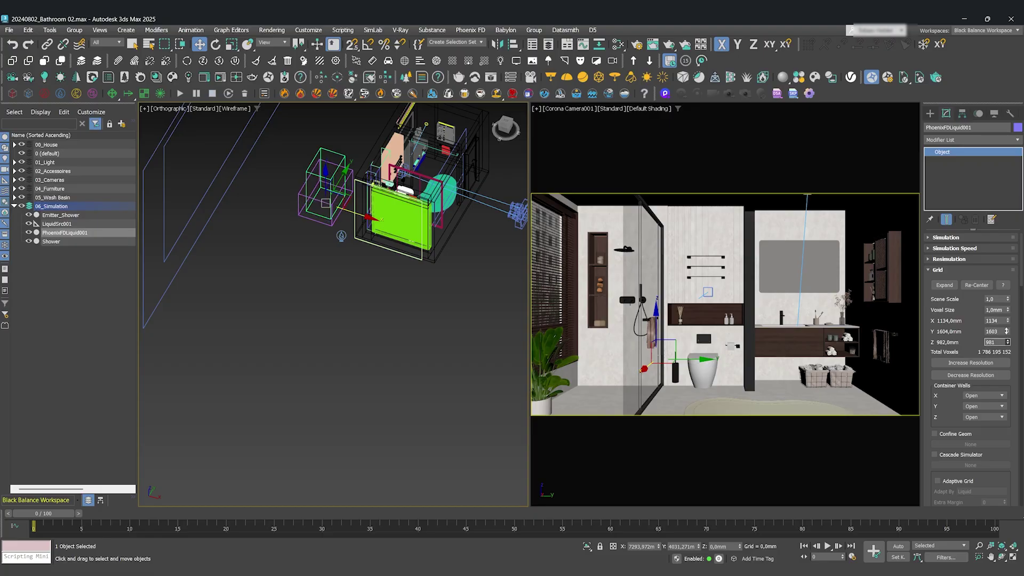
Move the liquid container from behind the wall into the shower area in the top view.
left_click(506, 122)
left_click_drag(345, 236, 345, 350)
scroll(347, 337, "up", 5)
middle_click_drag(335, 342, 347, 450)
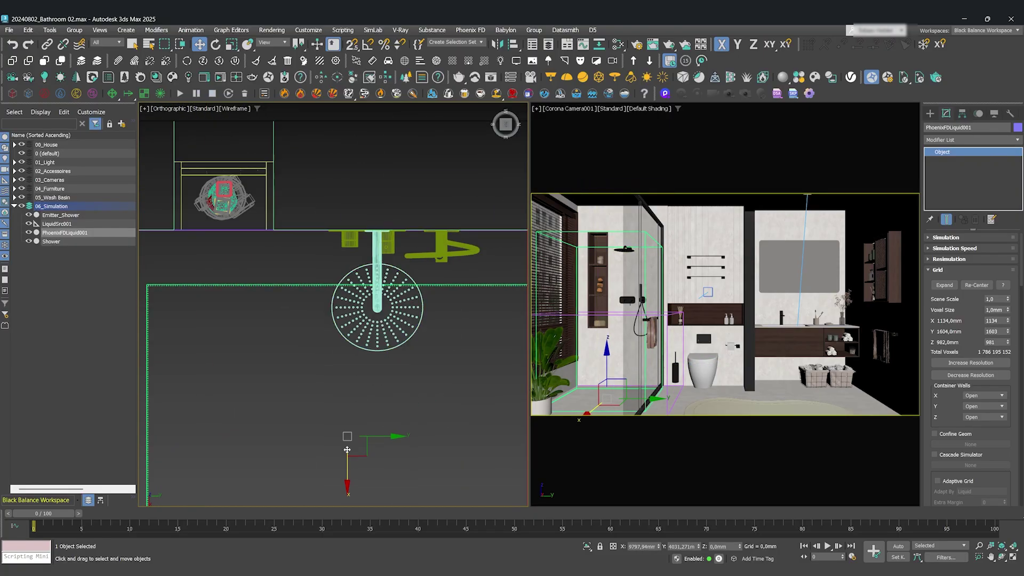
scroll(361, 224, "up", 6)
scroll(361, 203, "down", 10)
Reduce the container's Y size to about 1095 voxels and shift it along Y to fit the shower area.
left_click_drag(1007, 331, 1008, 353)
left_click_drag(421, 315, 417, 316)
left_click_drag(1007, 332, 1007, 337)
scroll(376, 303, "up", 8)
left_click_drag(253, 230, 248, 230)
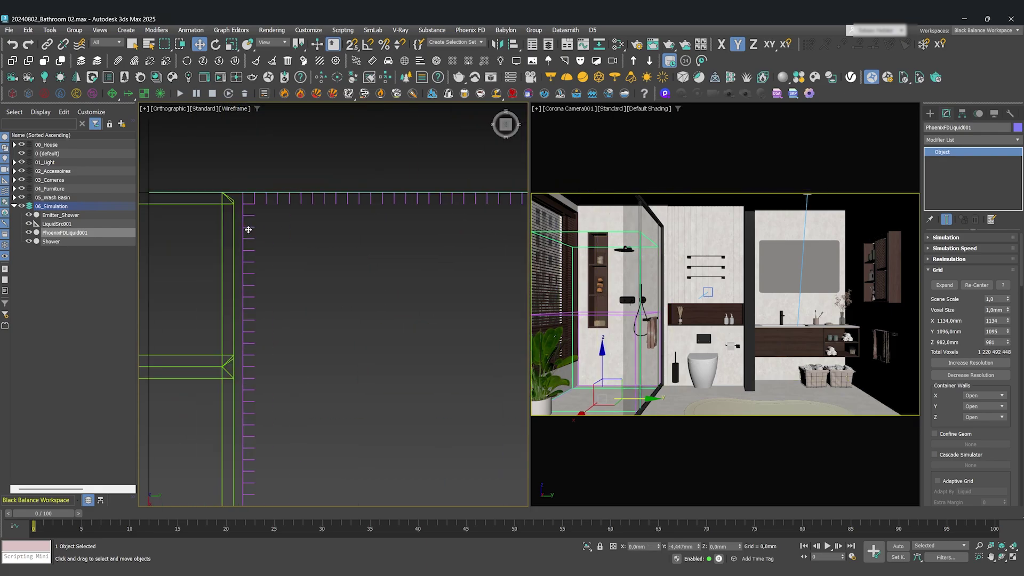
Set the container's Z size to about 1863 voxels, reaching above the shower head, and clear the selection.
scroll(318, 186, "down", 7)
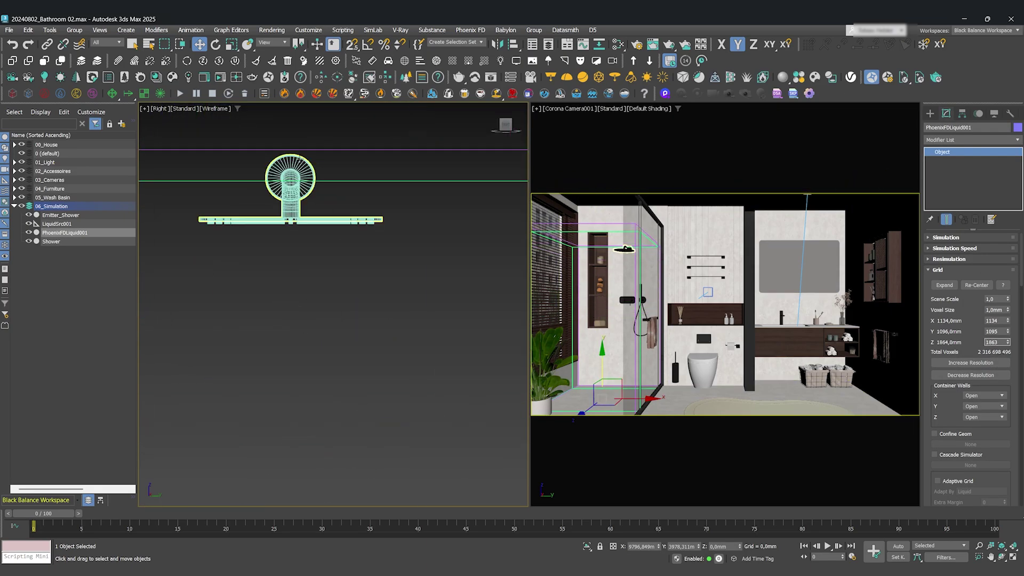
scroll(299, 159, "down", 8)
middle_click_drag(300, 160, 308, 337, "alt")
left_click(505, 124)
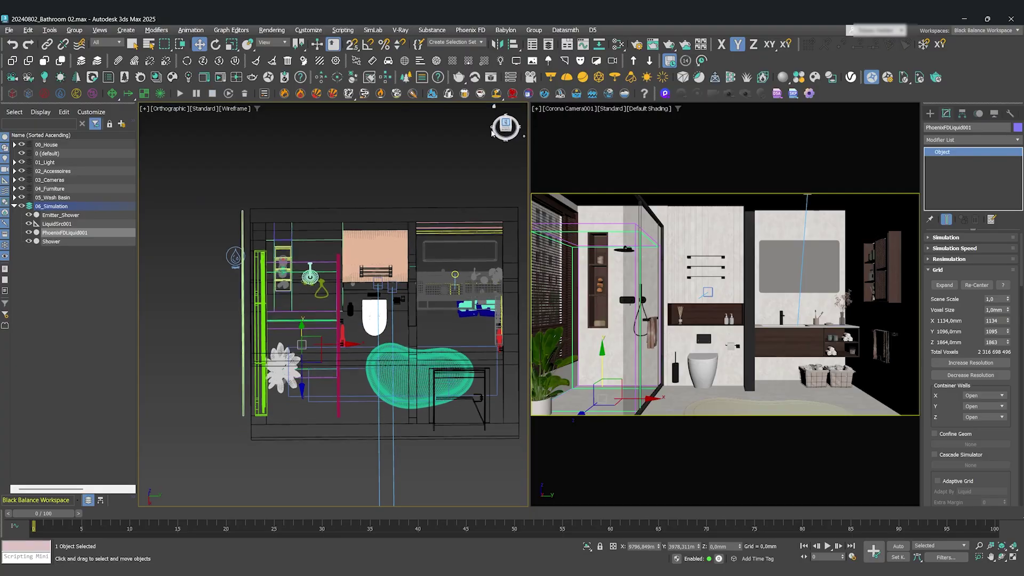
left_click(347, 161)
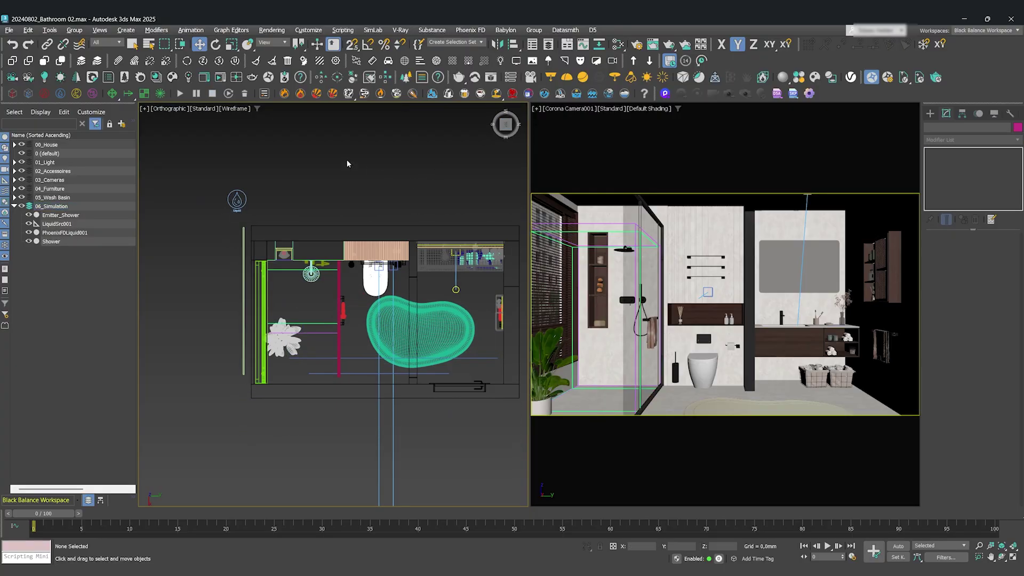
Set the liquid simulator's Voxel Size to 2.0 mm.
left_click(64, 233)
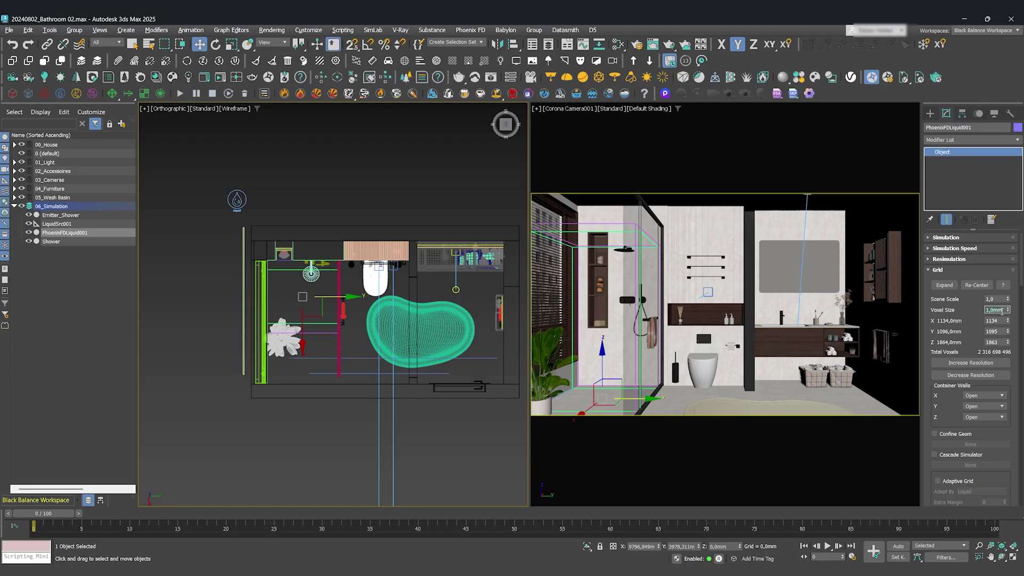
key("Tab")
scroll(1022, 283, "down", 2)
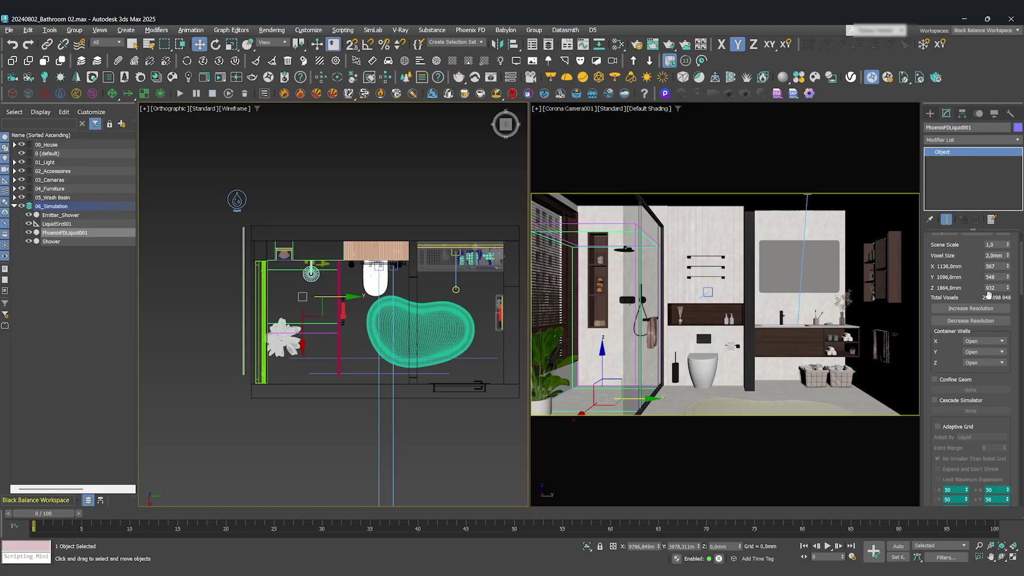
Set the X, Y and Z container walls of the liquid simulator to Jammed Both.
left_click_drag(1022, 281, 1021, 291)
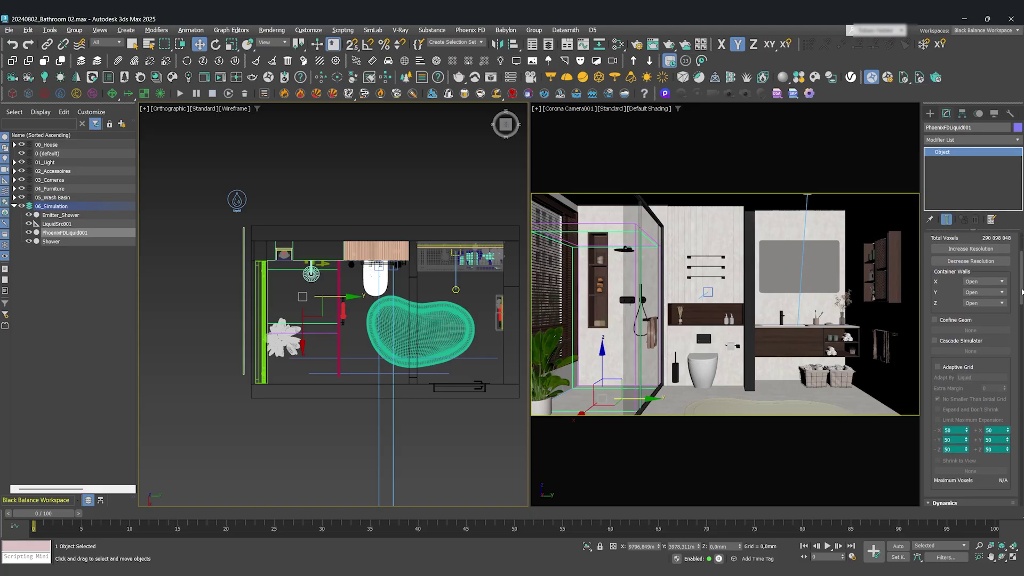
scroll(1021, 291, "up", 2)
left_click(996, 333)
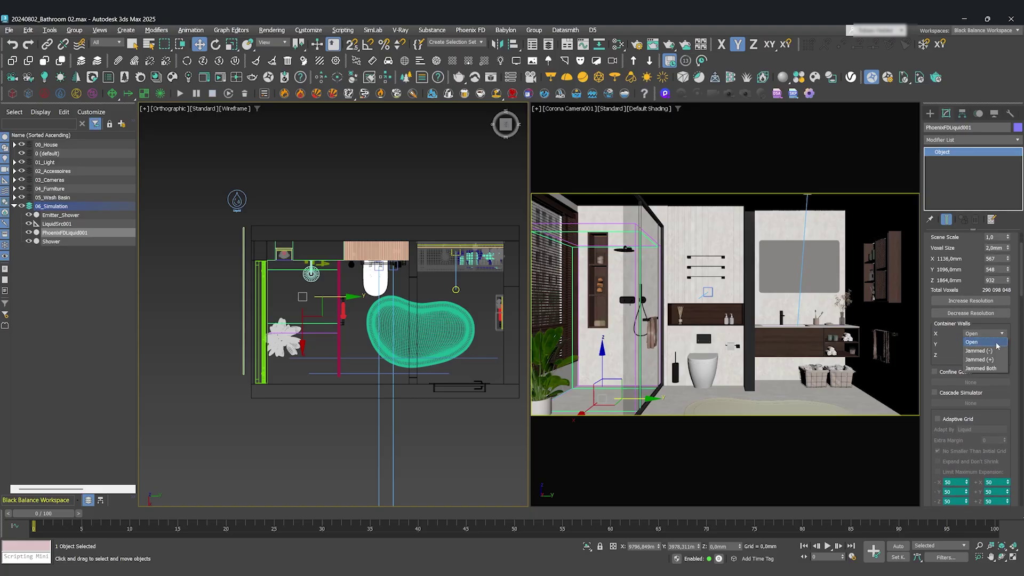
left_click(991, 368)
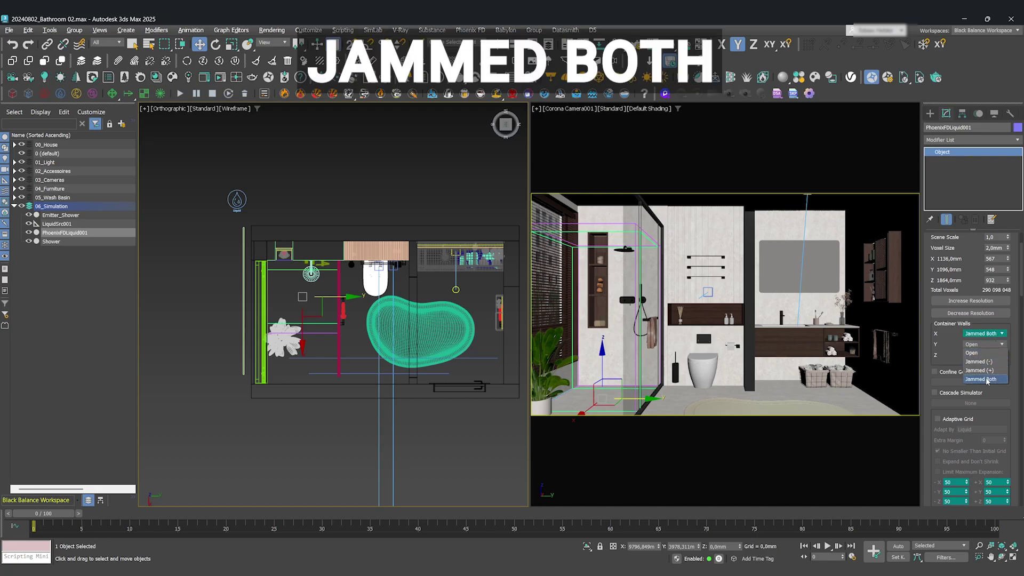
left_click(987, 380)
left_click(984, 355)
left_click(985, 389)
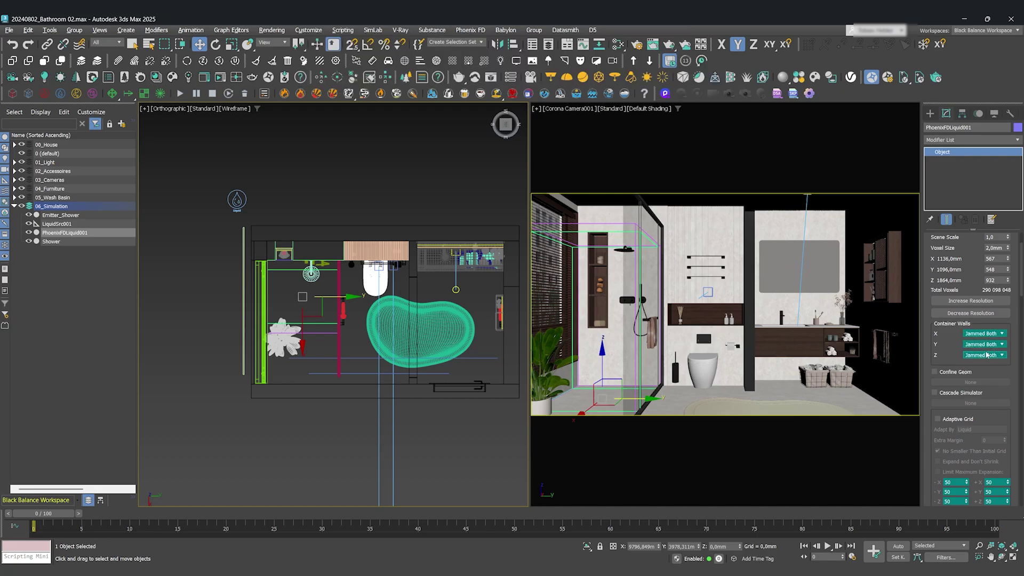
In the simulator's dynamics, set Steps Per Frame to 2 and the surface tension Strength to 0.1.
mouse_move(1021, 290)
left_mouse_down()
mouse_move(1021, 300)
mouse_move(1020, 282)
left_mouse_up()
left_click(931, 270)
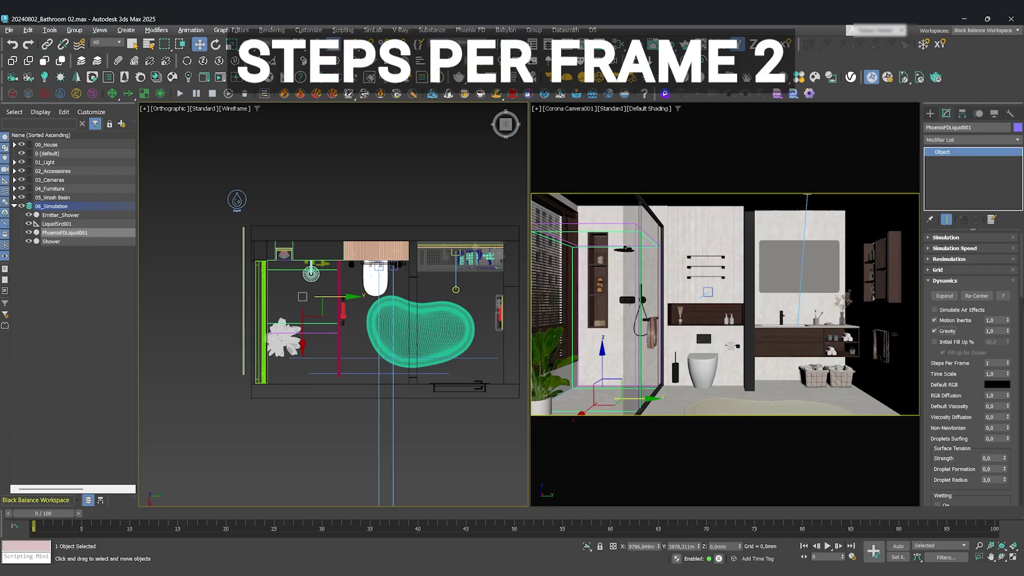
left_click_drag(1022, 292, 1021, 300)
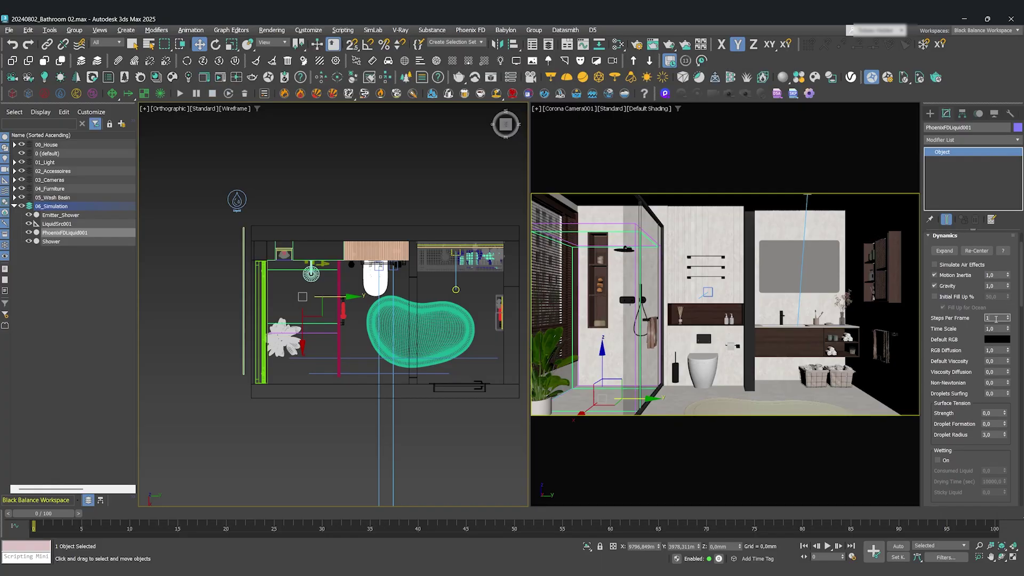
key("Return")
scroll(997, 347, "down", 2)
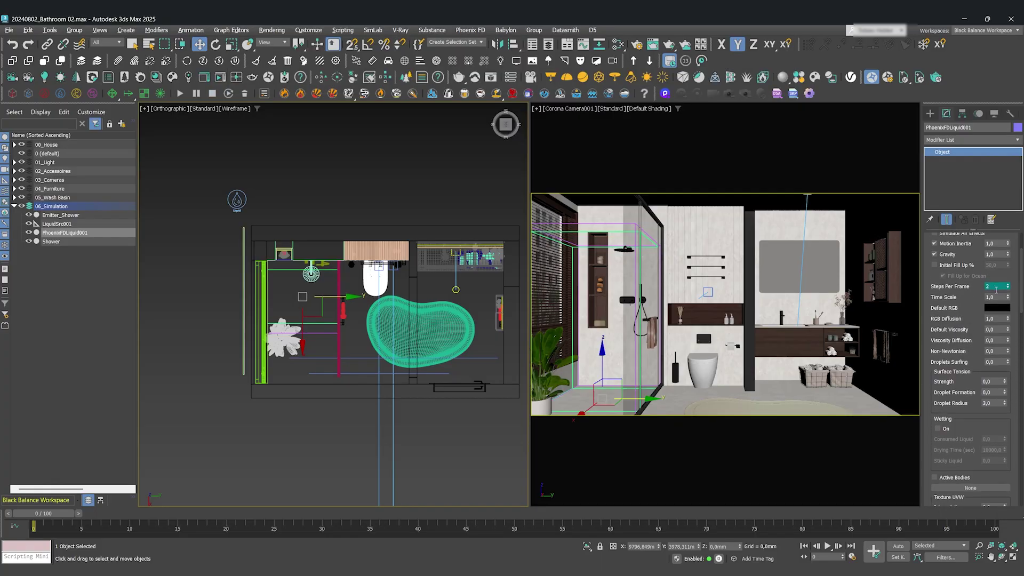
type("0,1")
key("Tab")
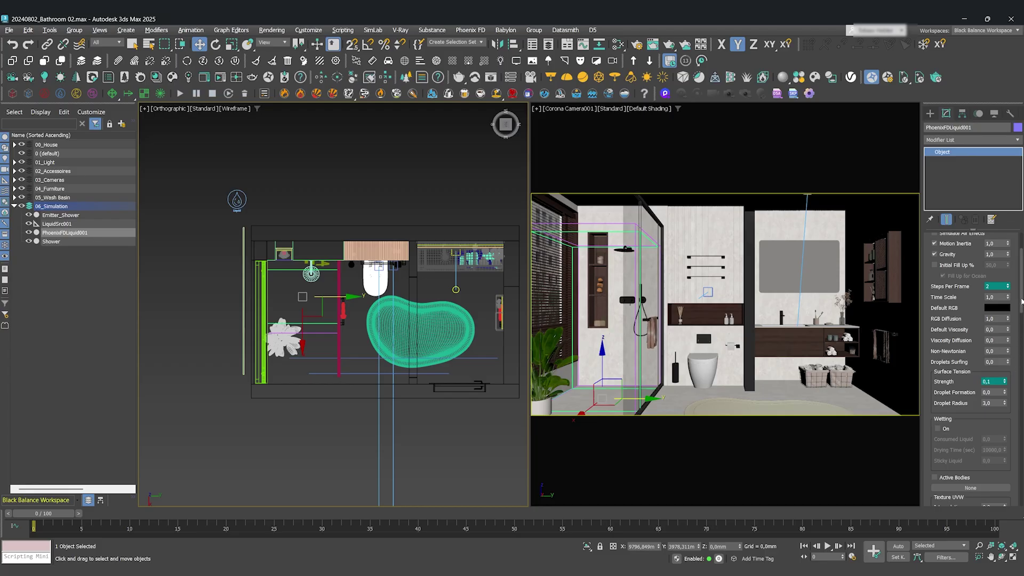
Turn off the particle preview of the liquid simulator and enable Show Mesh.
left_click(929, 278)
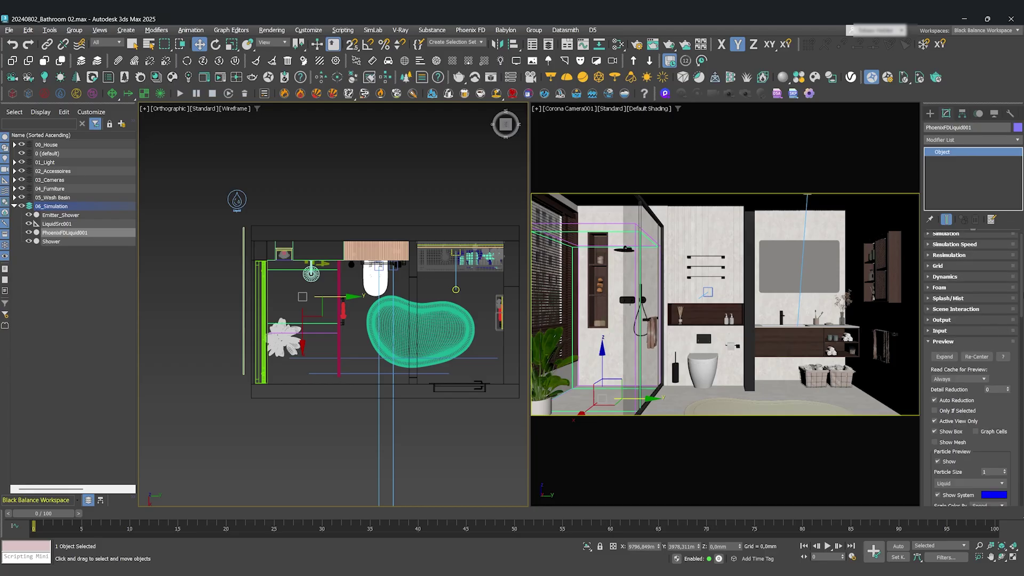
scroll(1003, 314, "down", 6)
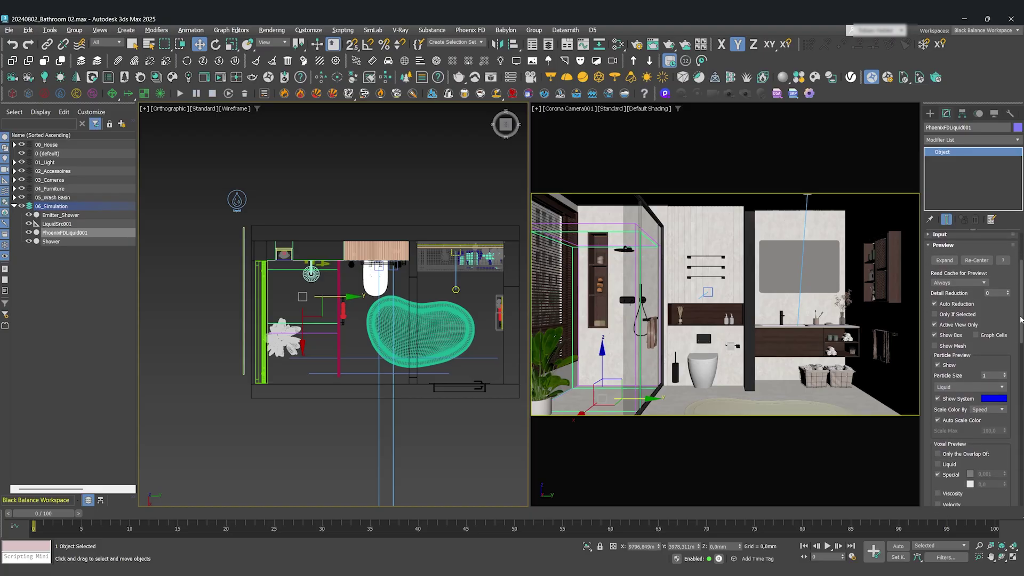
left_click(938, 363)
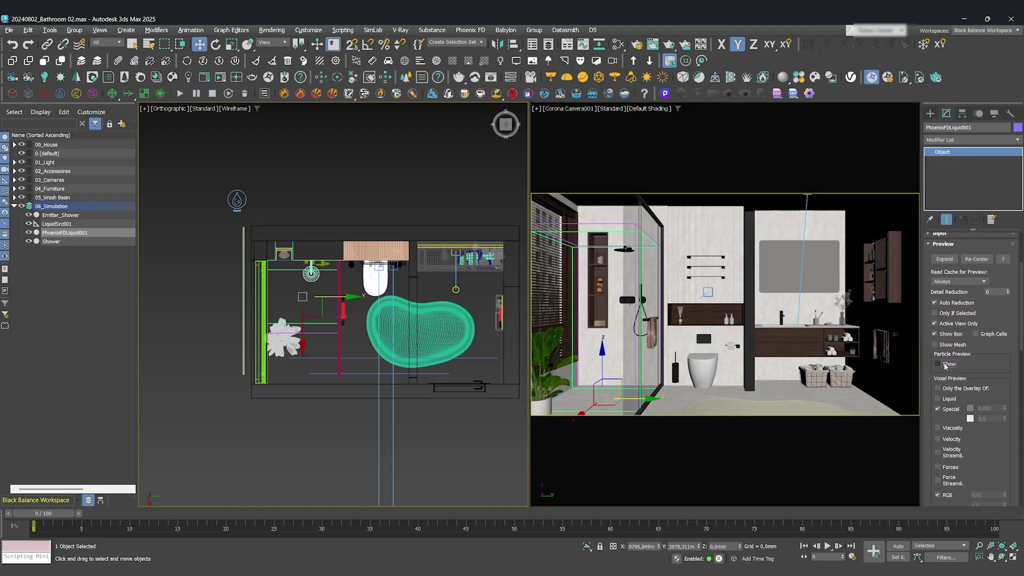
left_click(955, 347)
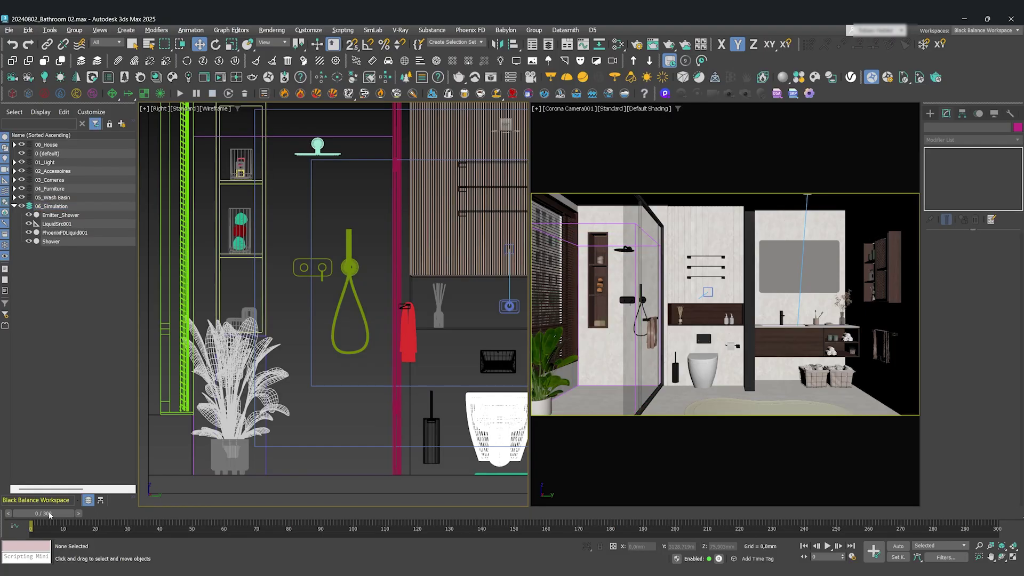
Turn on auto keying and key the liquid source's Outgoing Velocity at 0 mm on frame 60.
left_click(56, 224)
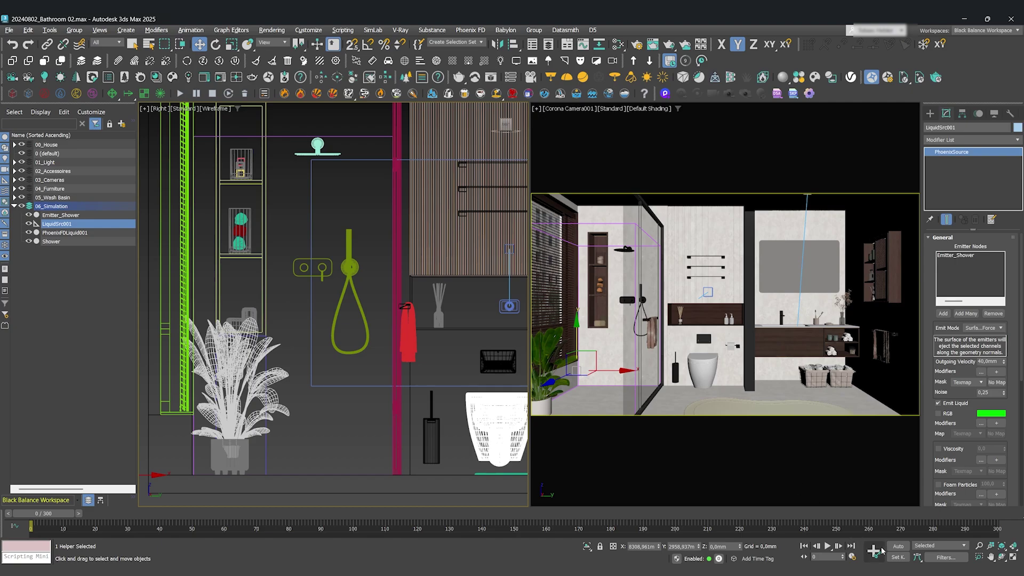
left_click_drag(58, 513, 244, 514)
key("w")
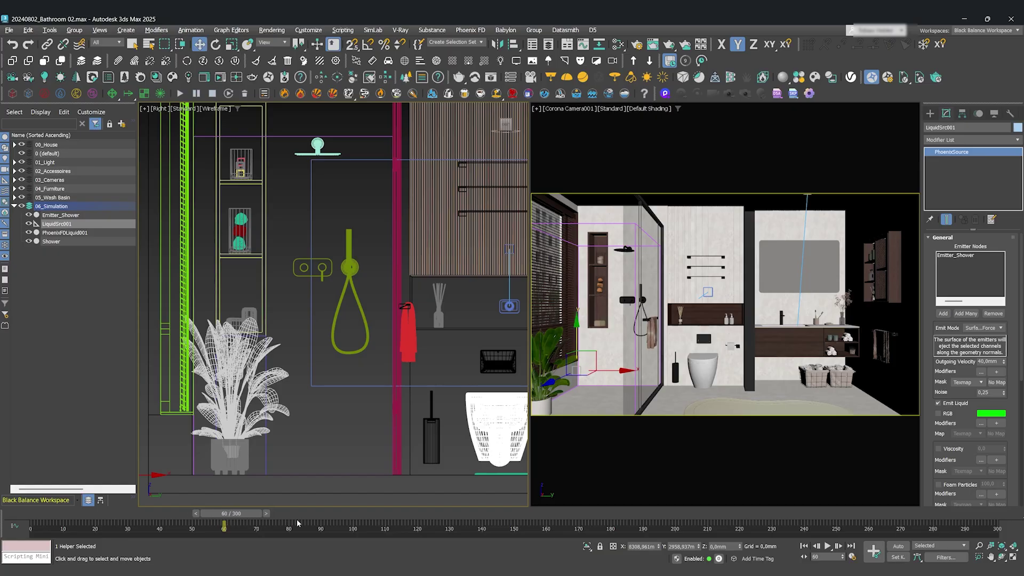
left_click(899, 546)
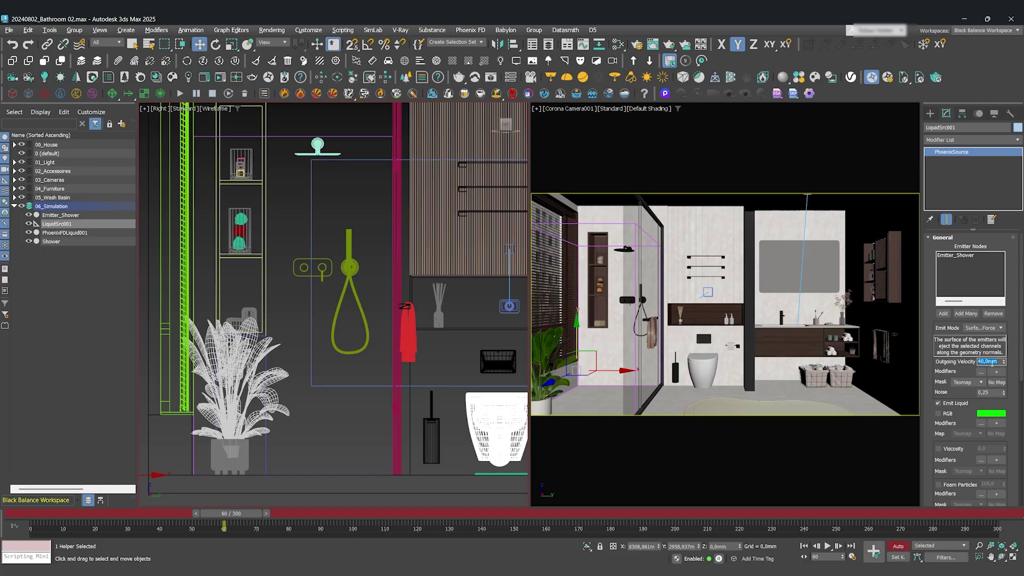
left_click_drag(245, 516, 53, 515)
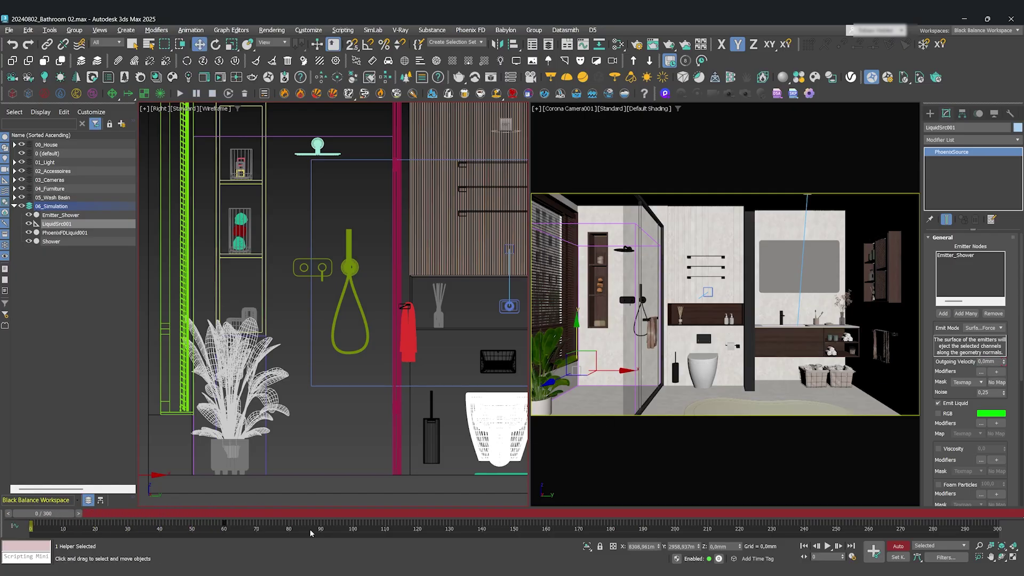
Key the liquid source's Outgoing Velocity at 40 mm on frame 70 and scrub the timeline.
left_click_drag(51, 515, 273, 522)
key("w")
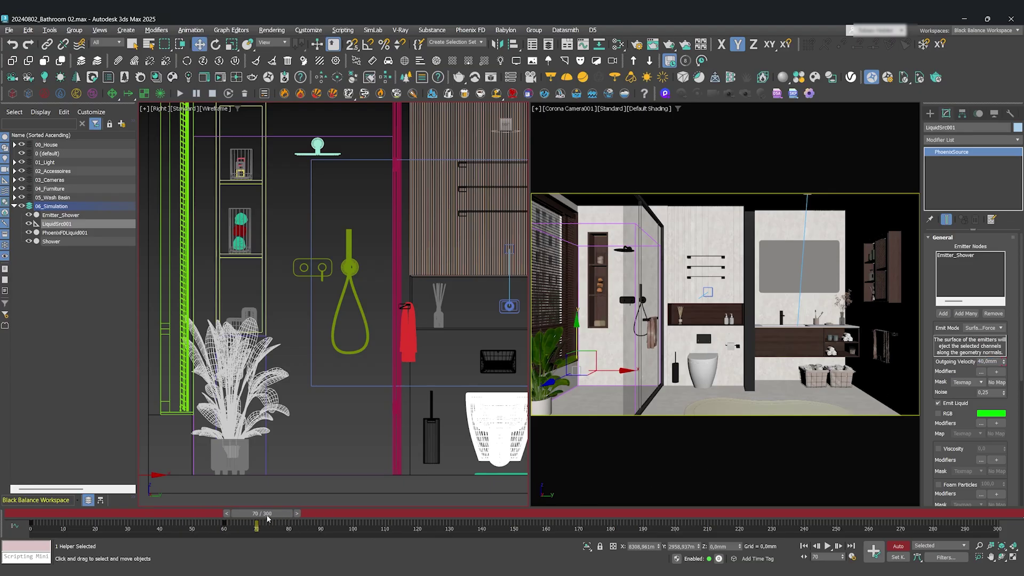
mouse_move(268, 517)
left_mouse_down()
mouse_move(339, 515)
mouse_move(54, 516)
mouse_move(272, 518)
left_mouse_up()
key("w")
mouse_move(347, 513)
left_mouse_down()
mouse_move(948, 515)
mouse_move(349, 514)
left_mouse_up()
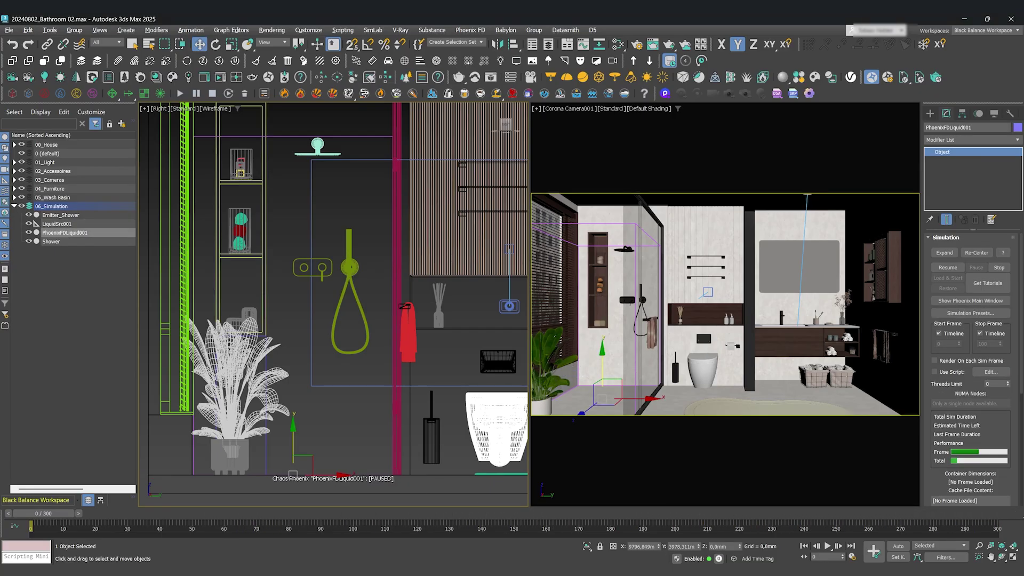
Set the animation's end time to frame 150 and its frame rate to NTSC.
left_click(852, 556)
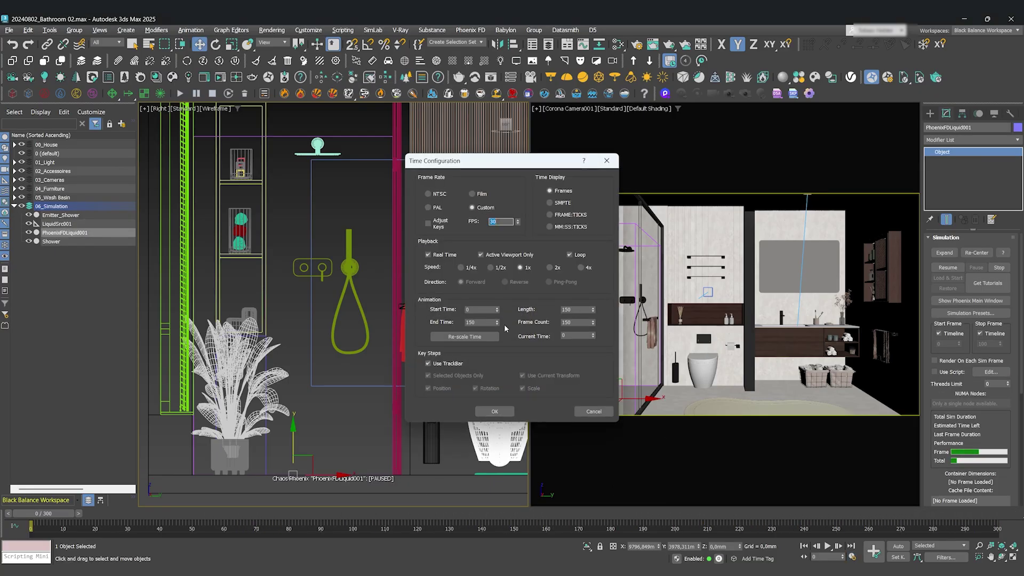
double_click(477, 323)
left_click(494, 411)
left_click(852, 556)
left_click(428, 194)
left_click(501, 411)
Move the liquid source's velocity keys to about frames 20 and 25 and clear the selection.
left_click(56, 224)
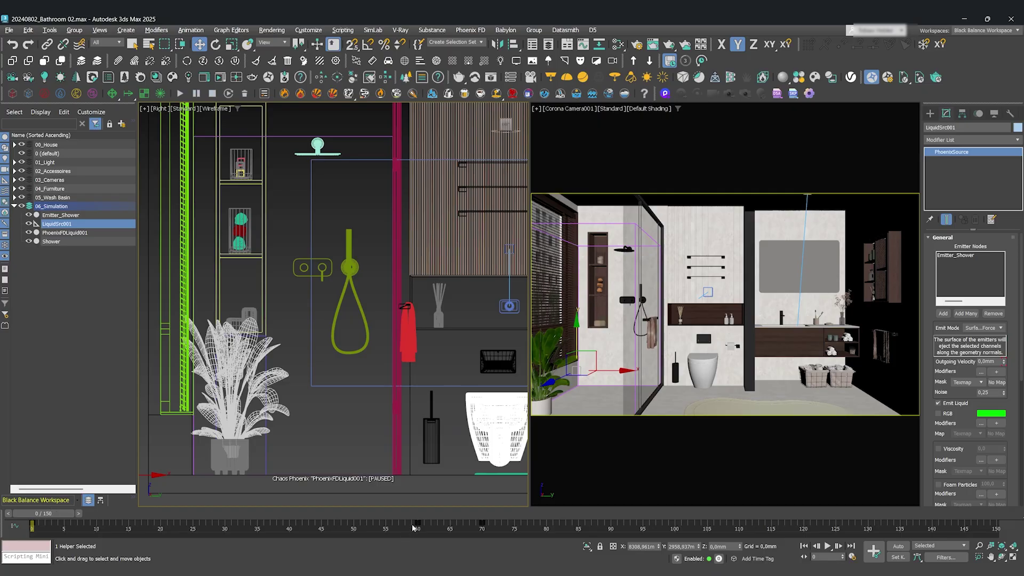
left_click_drag(482, 524, 380, 524)
left_click_drag(225, 525, 192, 525)
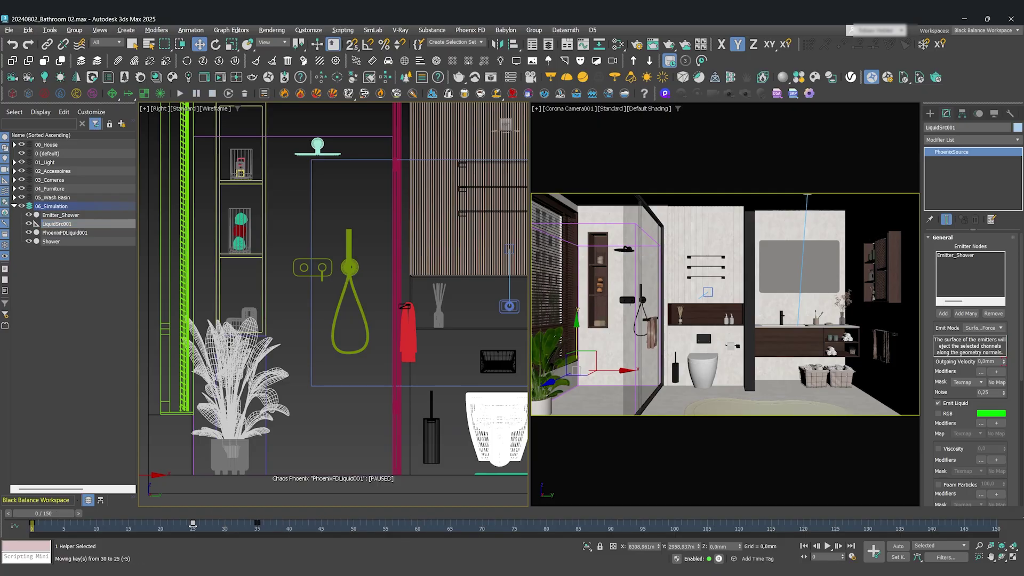
left_click_drag(127, 534, 160, 524)
left_click_drag(257, 523, 191, 522)
left_click(78, 363)
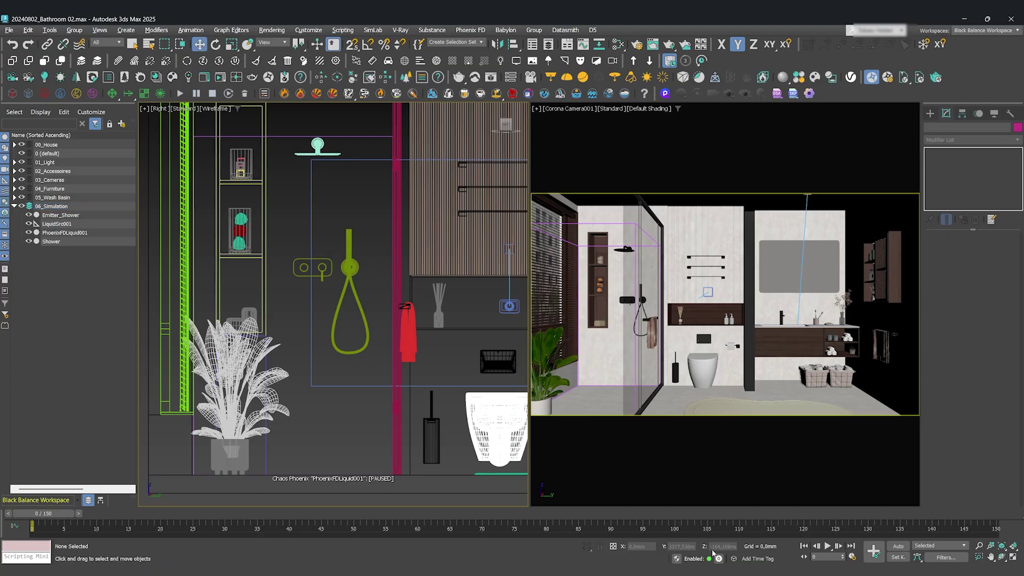
Start the Phoenix simulation and select the liquid simulator.
left_click(181, 94)
left_click(59, 232)
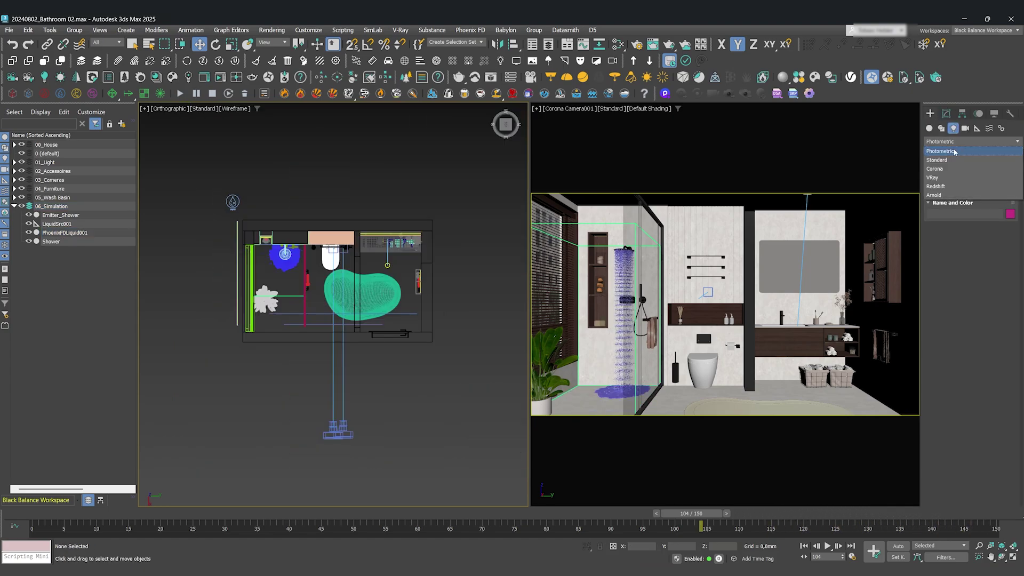
Create a VRaySun outside the window wall, aimed into the bathroom.
left_click_drag(290, 286, 198, 294)
key("Return")
key("w")
Select the VRaySun and its target in turn and adjust the sun's position and height.
left_click(72, 260)
left_click(72, 250)
scroll(347, 255, "down", 5)
left_click_drag(276, 303, 277, 320)
middle_click_drag(331, 345, 312, 240, "alt")
left_click_drag(299, 245, 327, 196)
middle_click_drag(328, 196, 328, 245, "alt")
Move the VRaySun far out on the window side of the bathroom, fine-tune it from above and clear the selection.
left_click_drag(328, 244, 218, 221)
scroll(310, 262, "down", 3)
middle_click_drag(310, 262, 287, 228, "alt")
left_click(504, 126)
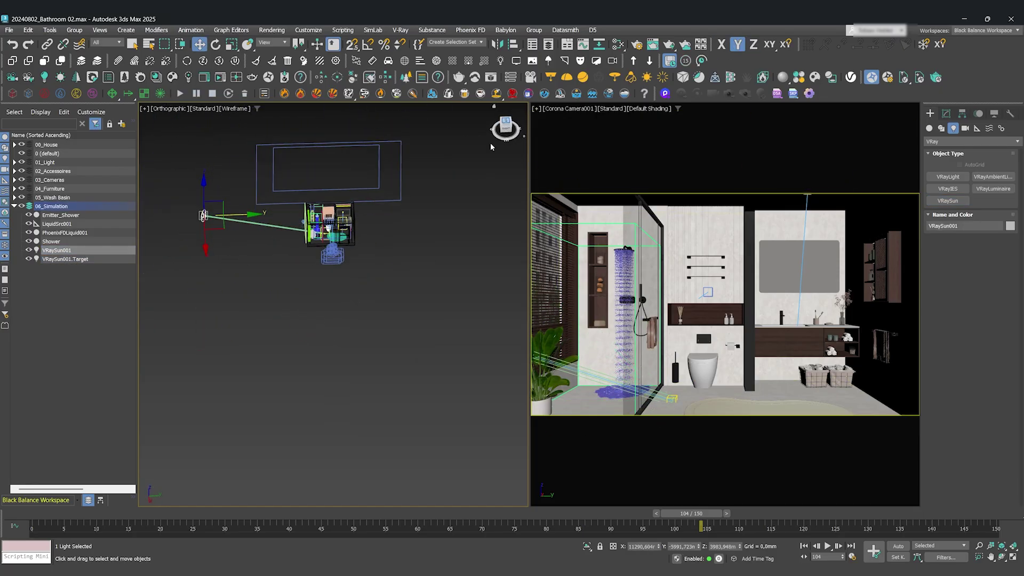
left_click_drag(223, 302, 223, 310)
left_click(315, 312)
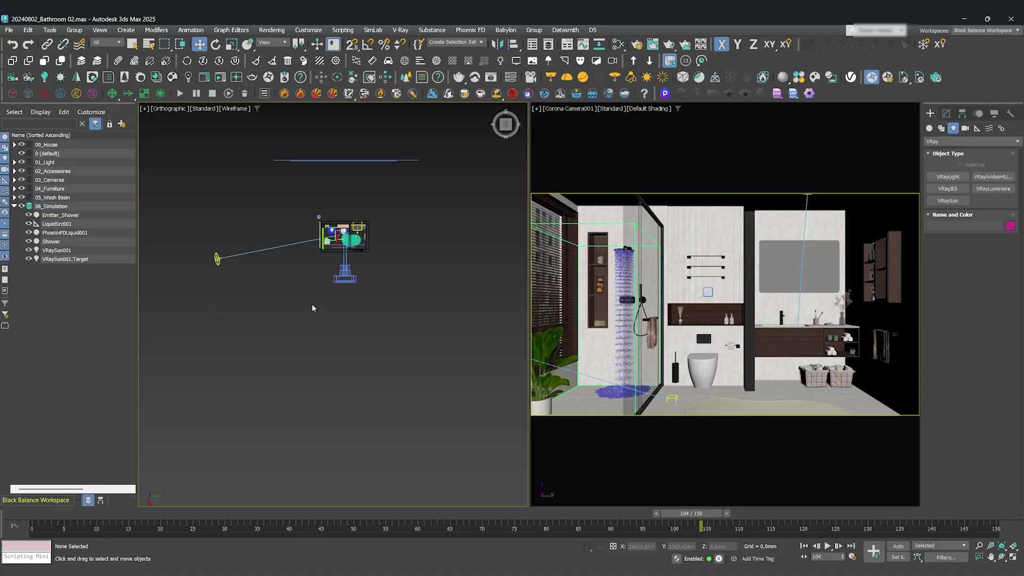
Bring the environment's DefaultVRaySky map into the Slate Material Editor and change its sky model.
middle_click_drag(292, 294, 306, 303)
scroll(295, 266, "up", 4)
key("m")
scroll(274, 416, "down", 5)
middle_click_drag(275, 416, 294, 477)
left_click_drag(346, 21, 282, 59)
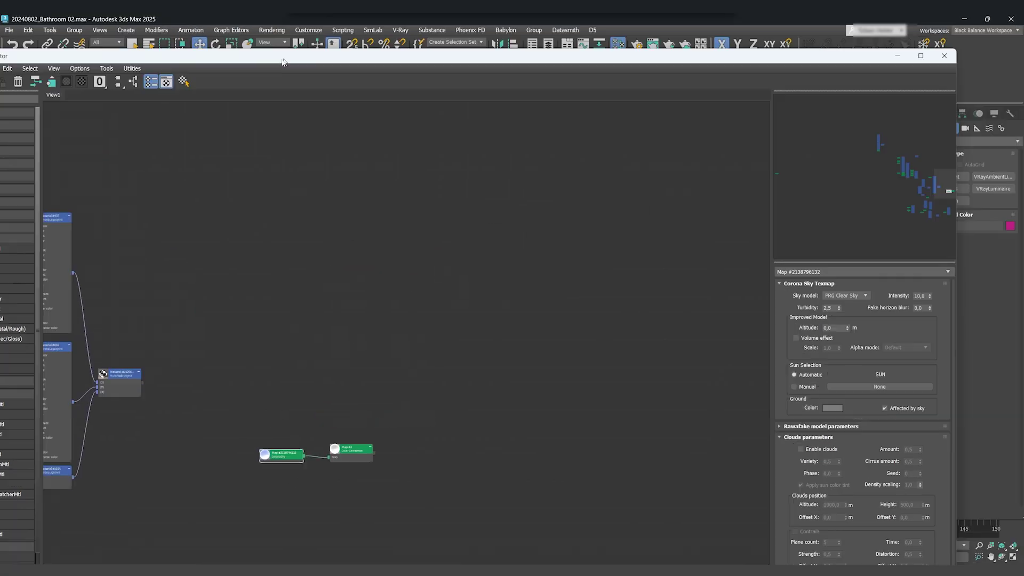
left_click(271, 30)
left_click(288, 106)
left_click_drag(651, 221, 441, 278)
left_click(500, 436)
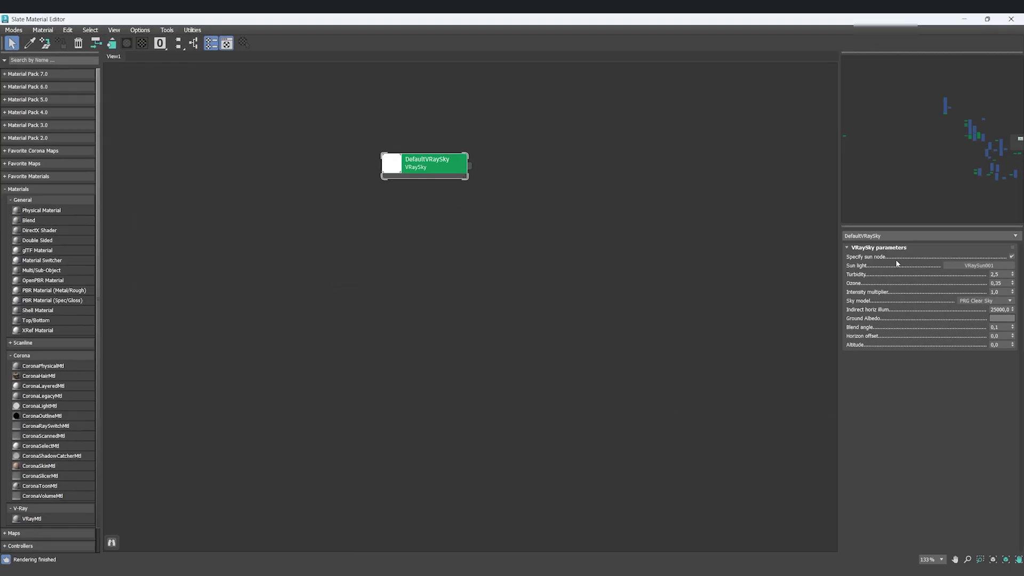
left_click(984, 300)
left_click(960, 322)
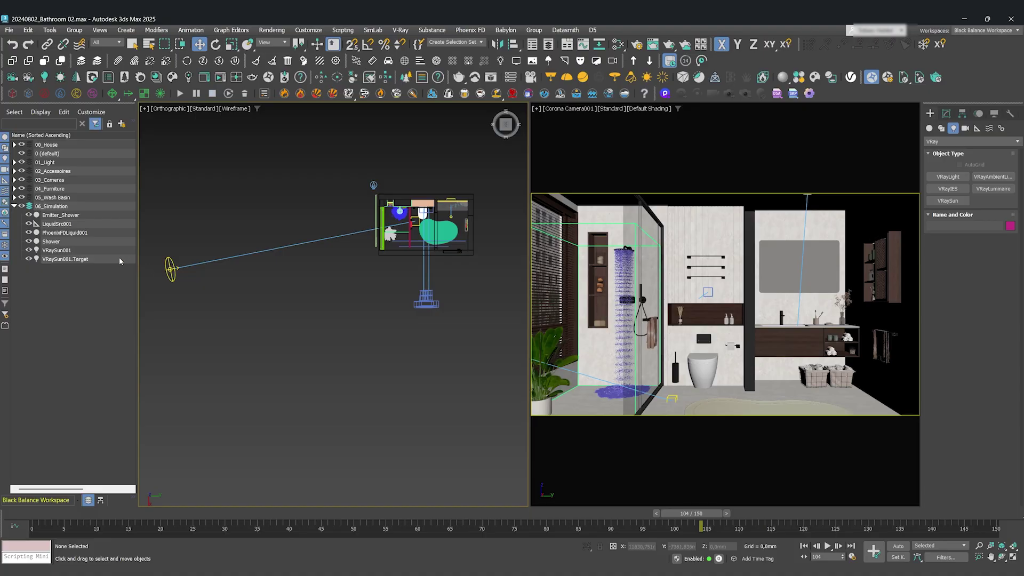
Set the VRaySun's intensity multiplier to 0.05, its size multiplier to 2.0 and its sky model to CIE Overcast.
left_click(56, 250)
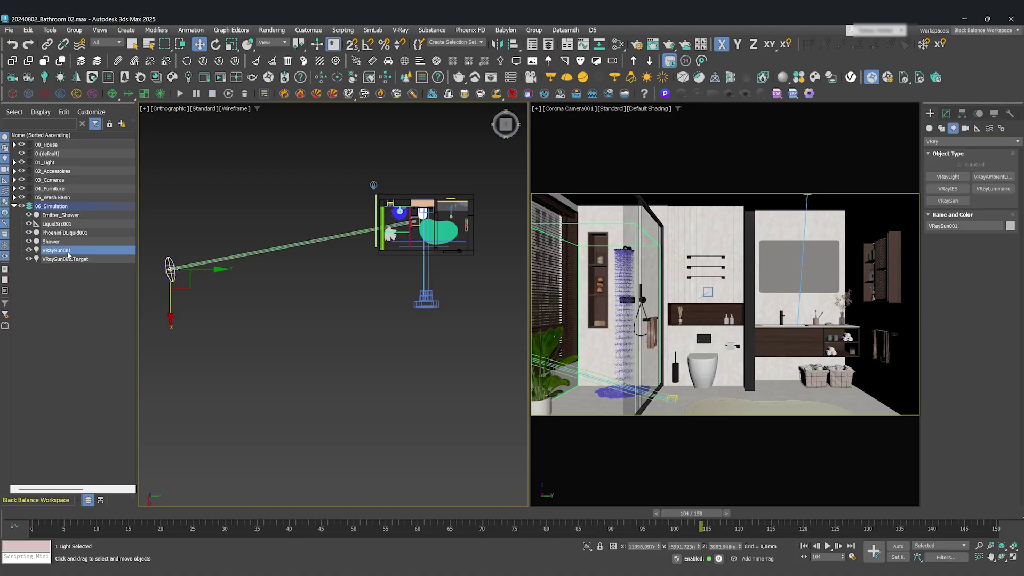
left_click(947, 114)
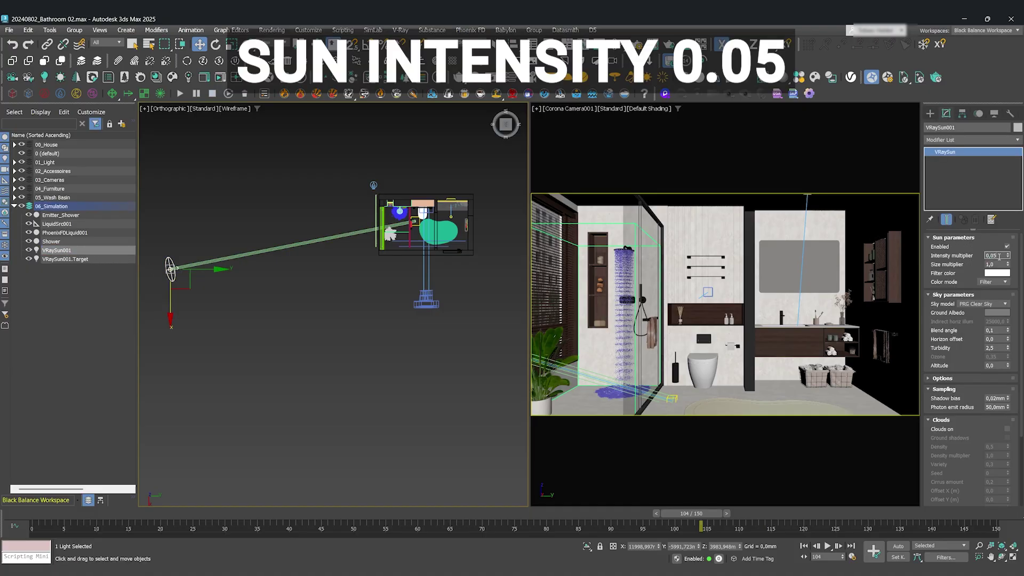
double_click(990, 265)
type("2")
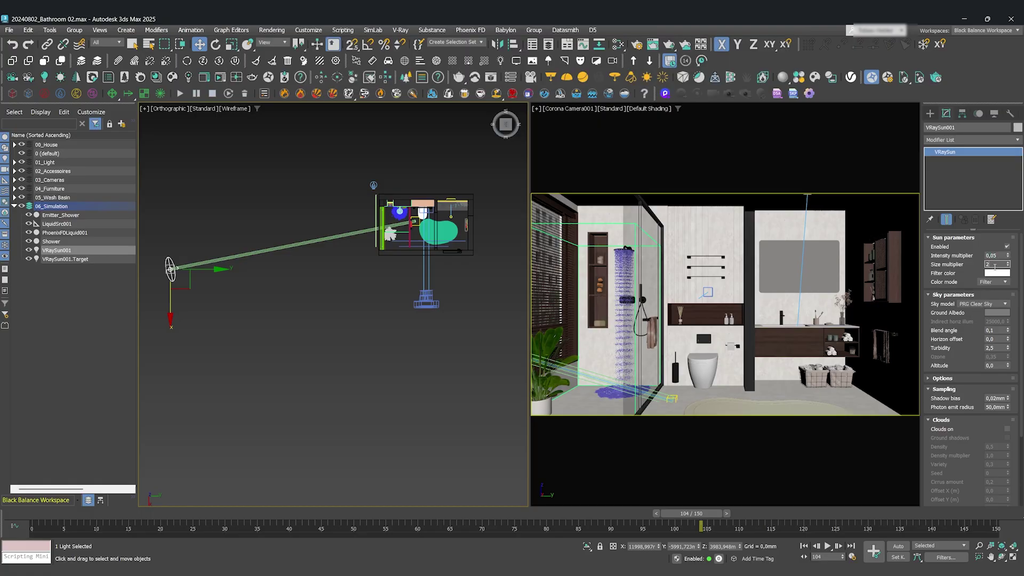
key("Return")
left_click(983, 303)
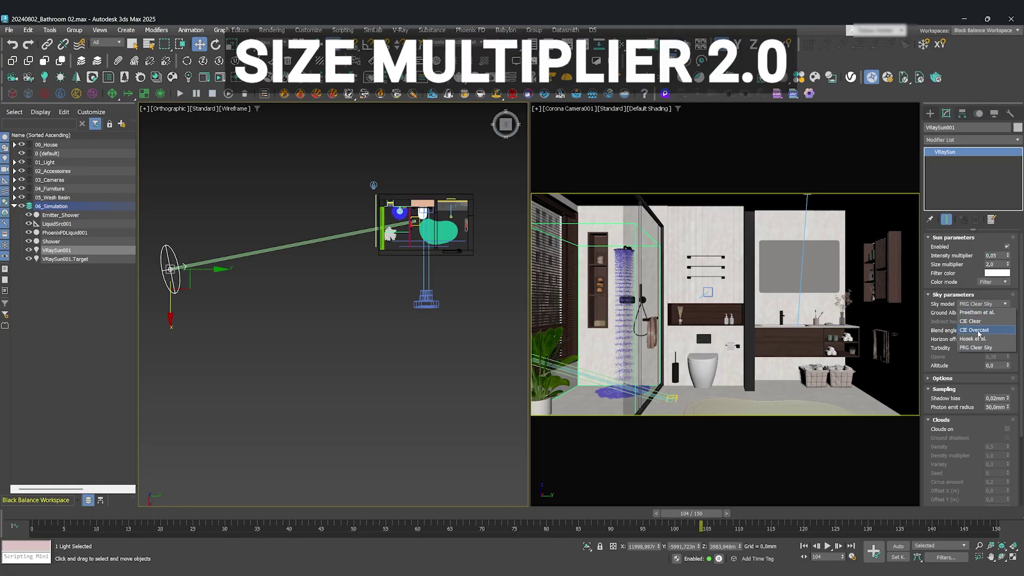
left_click(979, 332)
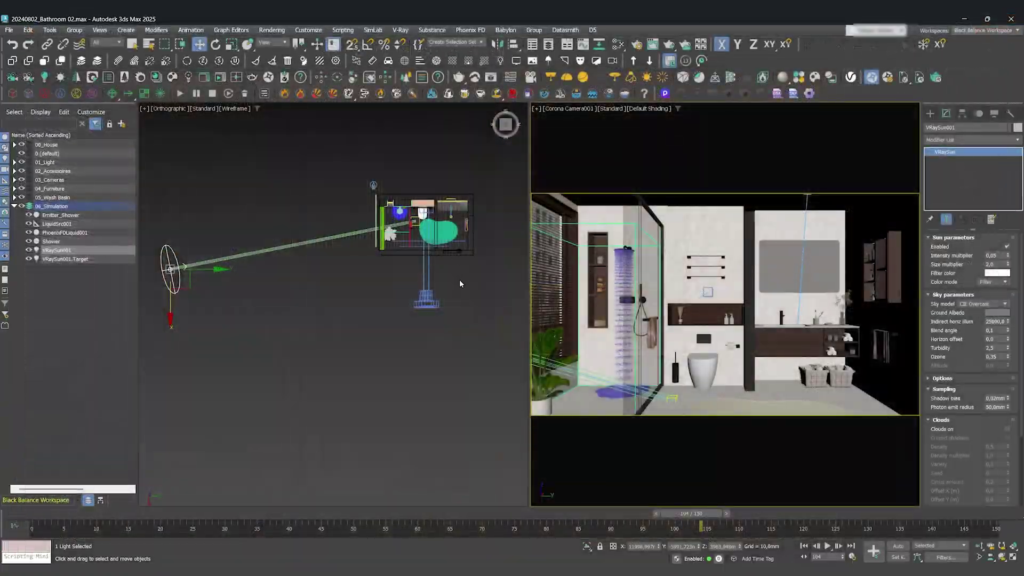
Select the Phoenix liquid simulator and browse the plastics materials in the Corona Material Library.
left_click(71, 233)
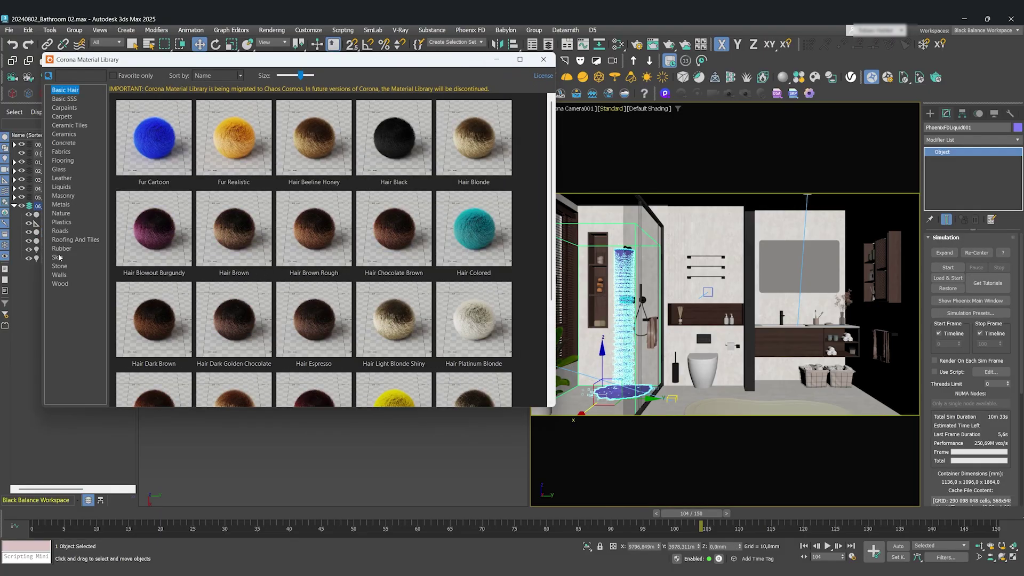
left_click(61, 186)
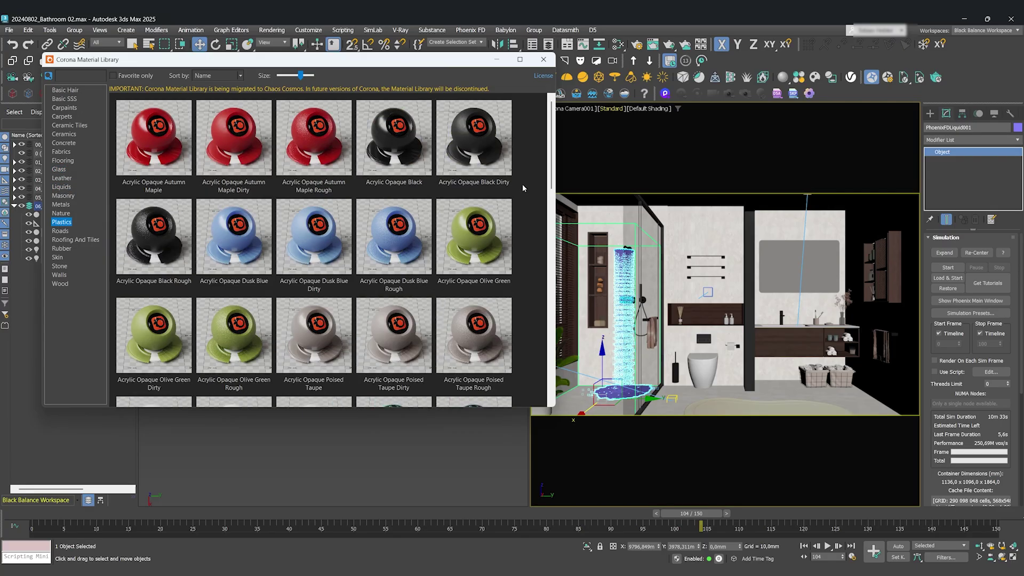
left_click_drag(549, 160, 549, 233)
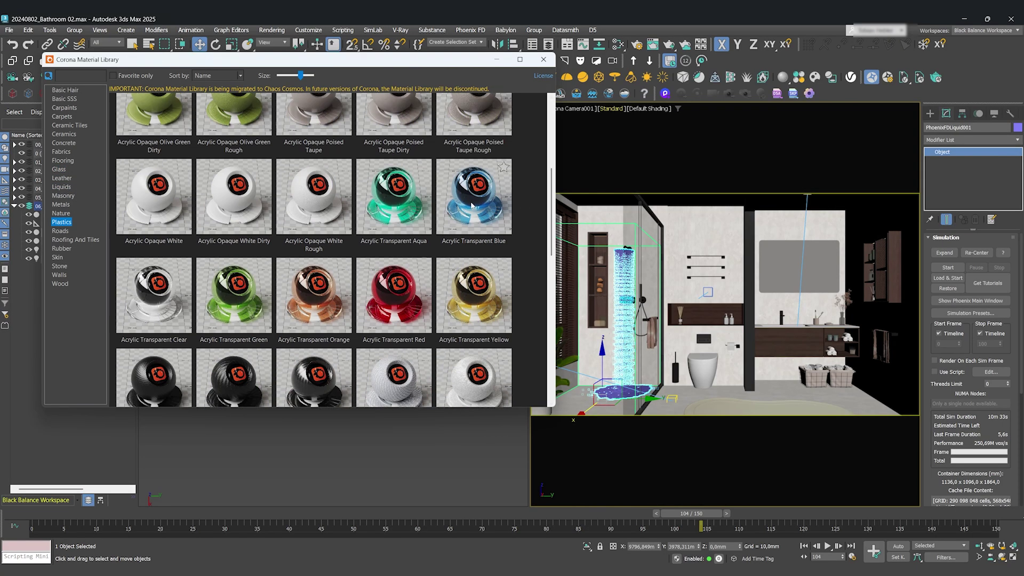
left_click(543, 60)
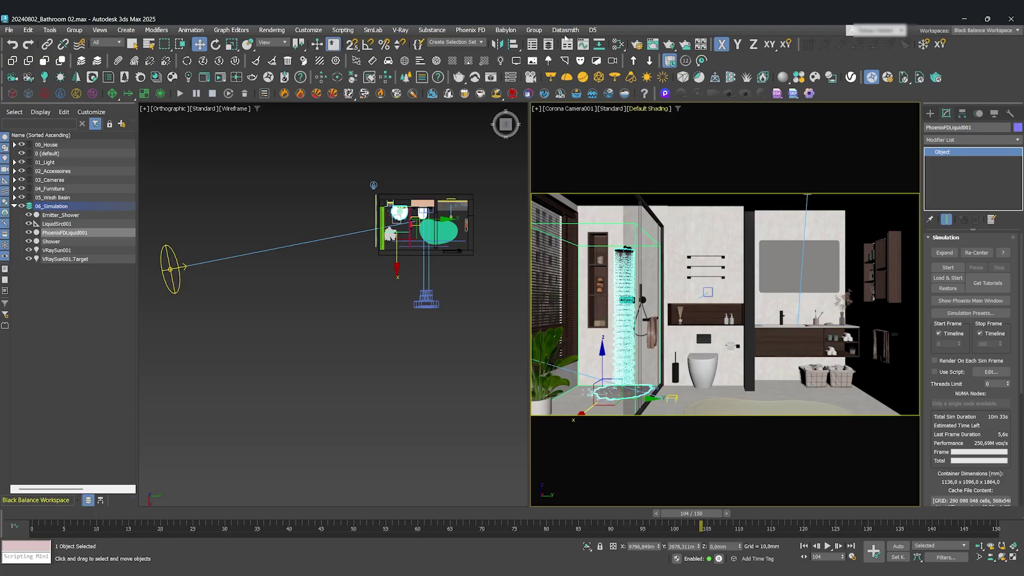
Open the Slate Material Editor and inspect the bathroom in the interactive Corona render.
key("m")
left_click_drag(375, 19, 395, 344)
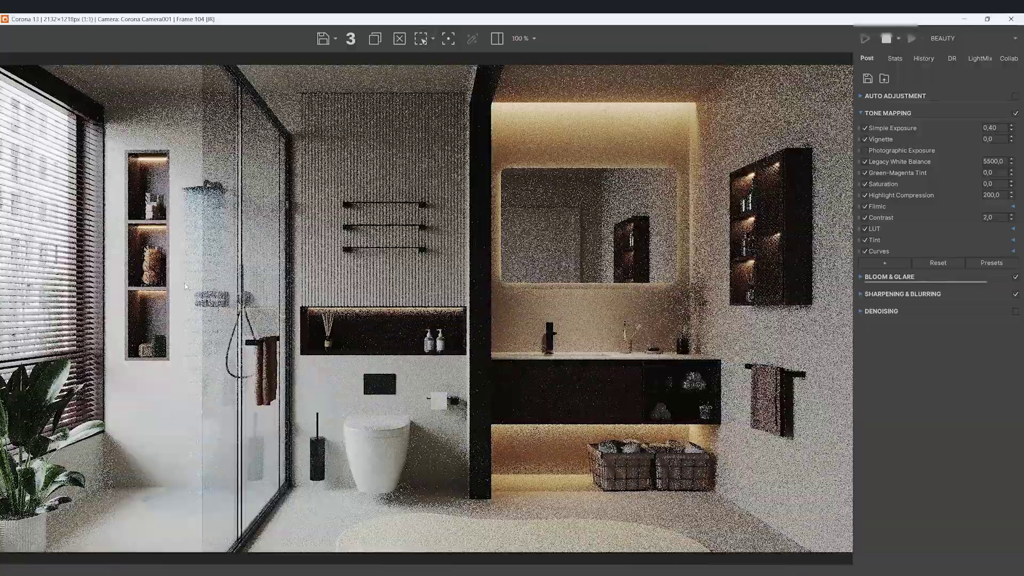
scroll(261, 170, "down", 1)
scroll(261, 171, "up", 1)
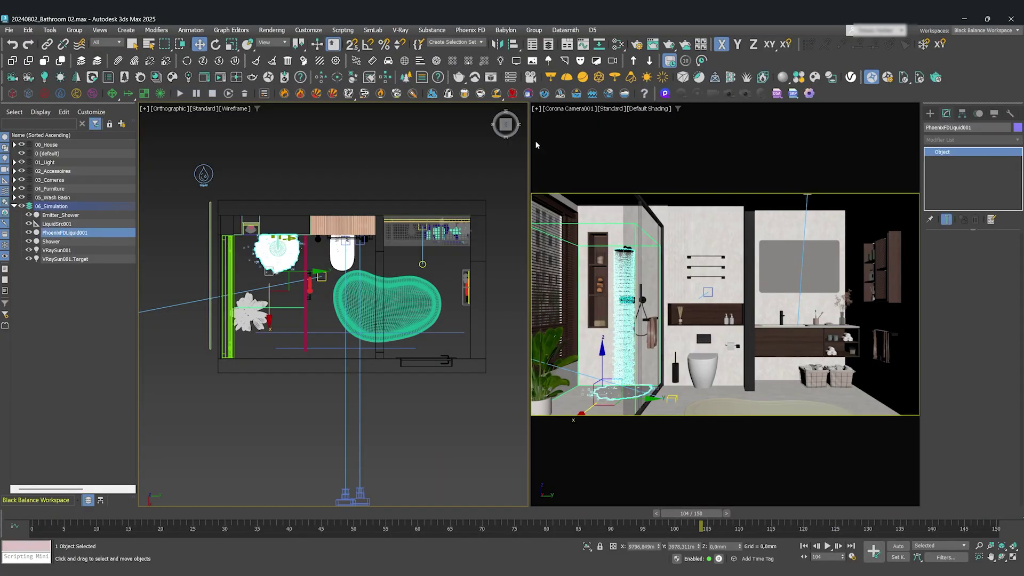
Add an Edit Poly modifier to the Phoenix liquid simulator and clear the selection.
left_click(970, 151)
left_click(964, 139)
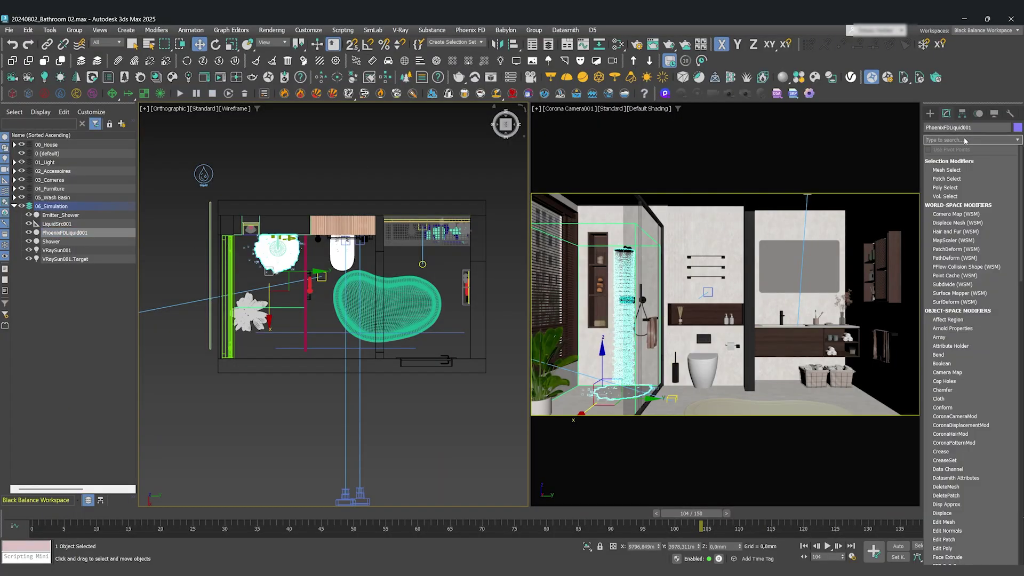
type("ed")
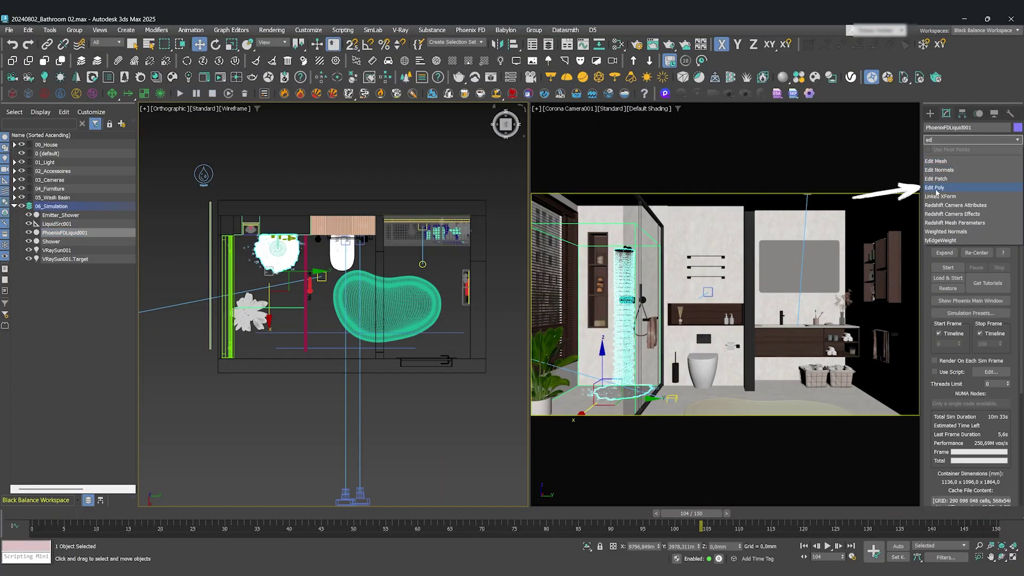
left_click(962, 188)
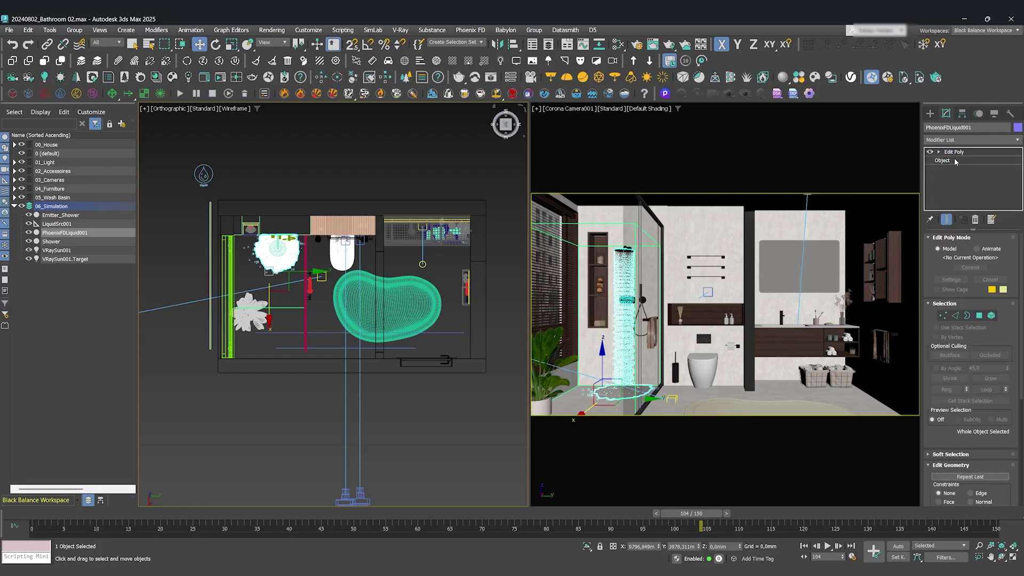
left_click(380, 174)
middle_click_drag(380, 174, 374, 181)
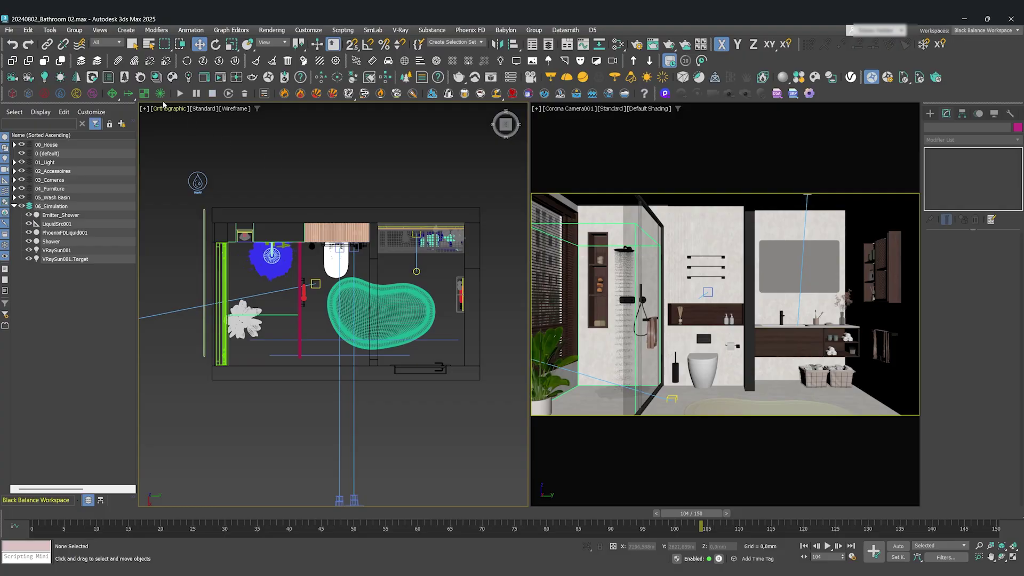
Save the scene as 20251110_Bathroom_YT and switch the production renderer to V-Ray GPU 7 Hotfix 2.
left_click(9, 30)
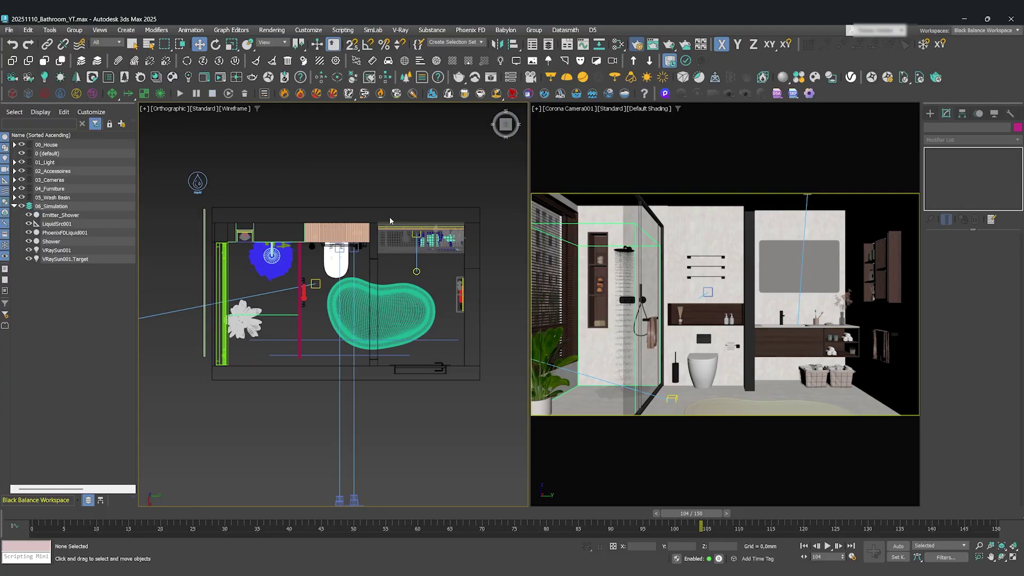
key("F10")
left_click(374, 172)
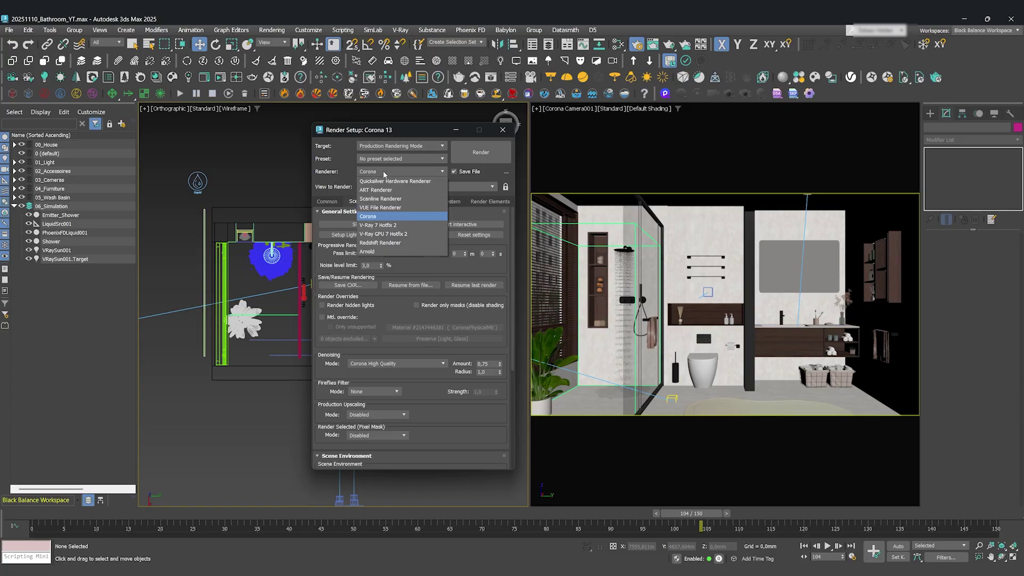
left_click(383, 235)
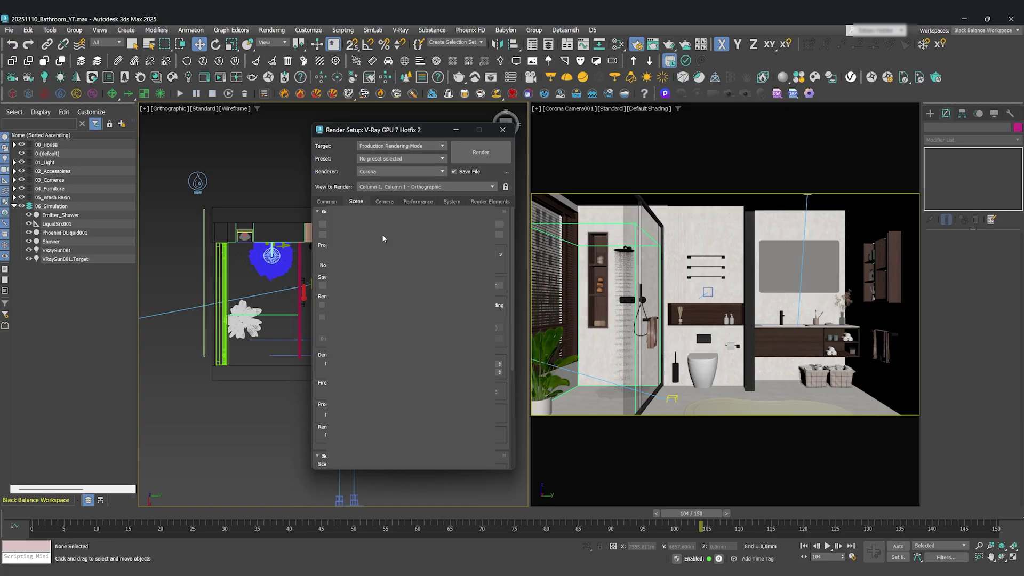
left_click(503, 129)
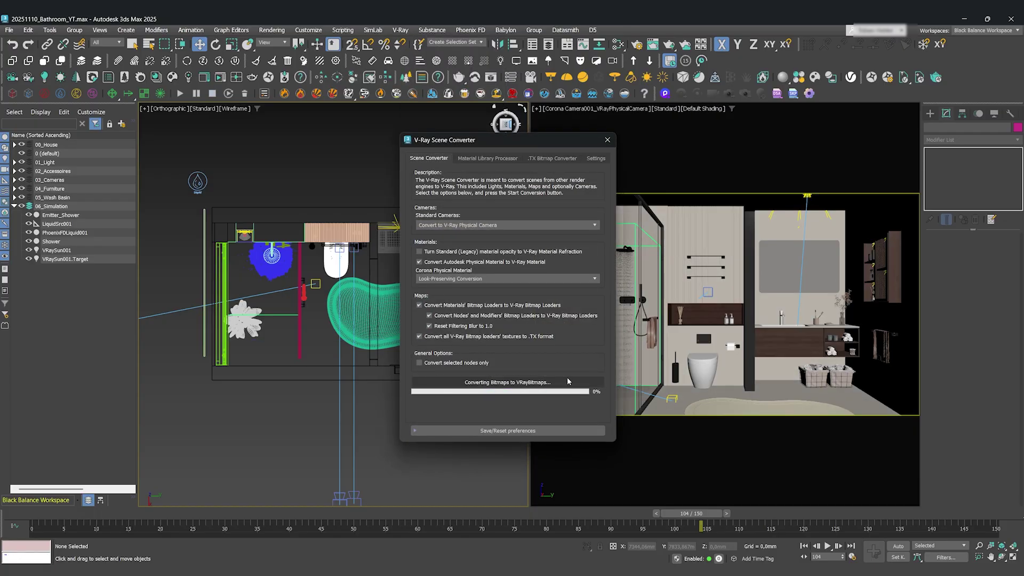
Finish converting the scene with the V-Ray Scene Converter and start a live link to Chaos Vantage.
left_click(607, 141)
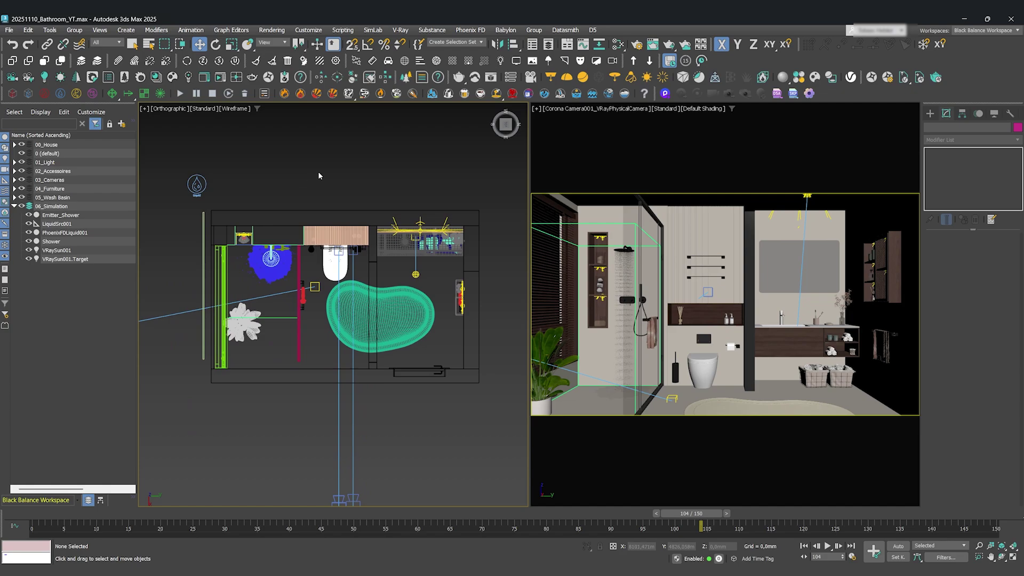
left_click(871, 78)
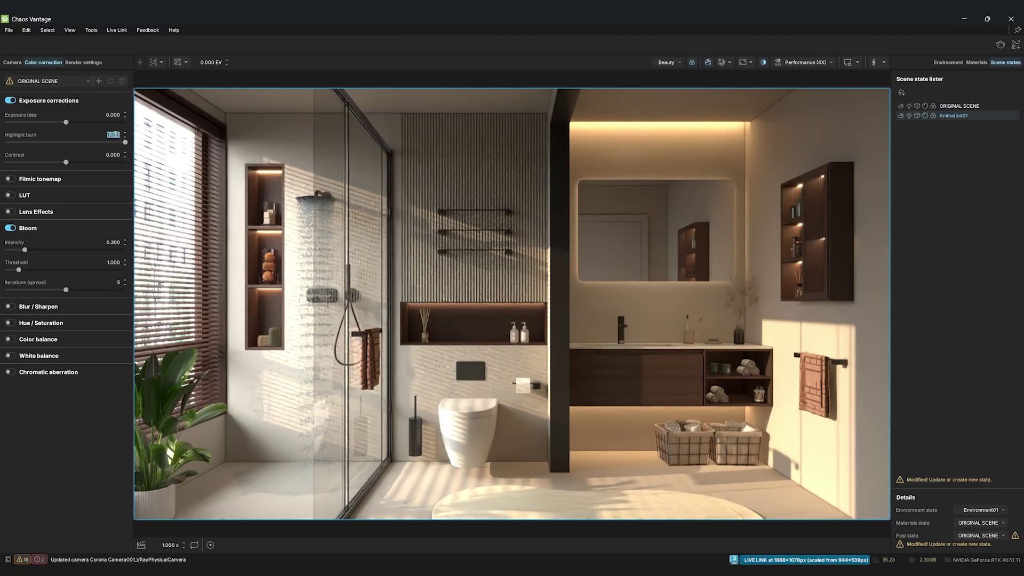
Set highlight burn to 0.1 and enable the Hable filmic tonemap with linear angle 0.2 and toe strength 0.25.
type("0.1")
key("Return")
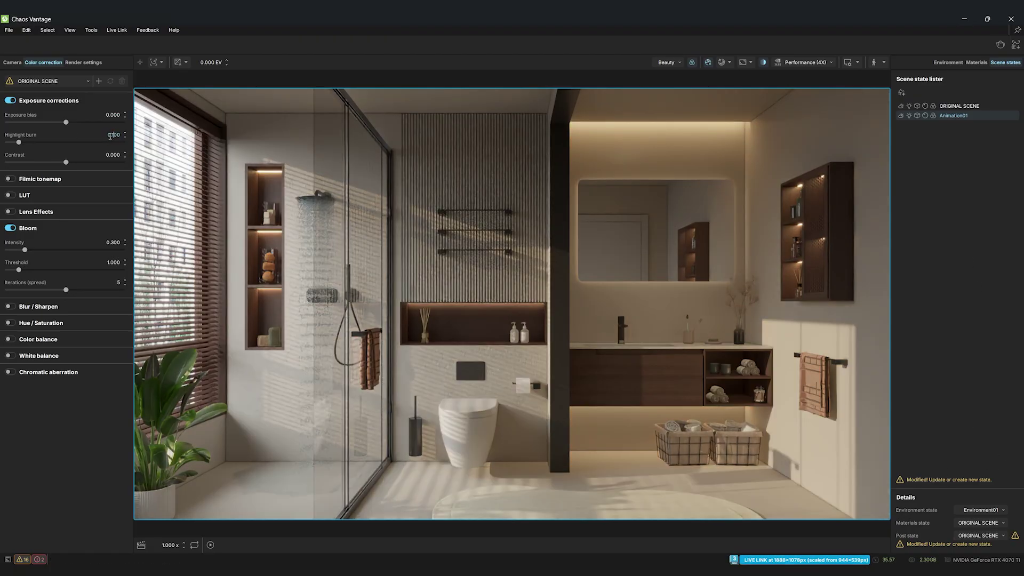
left_click(10, 179)
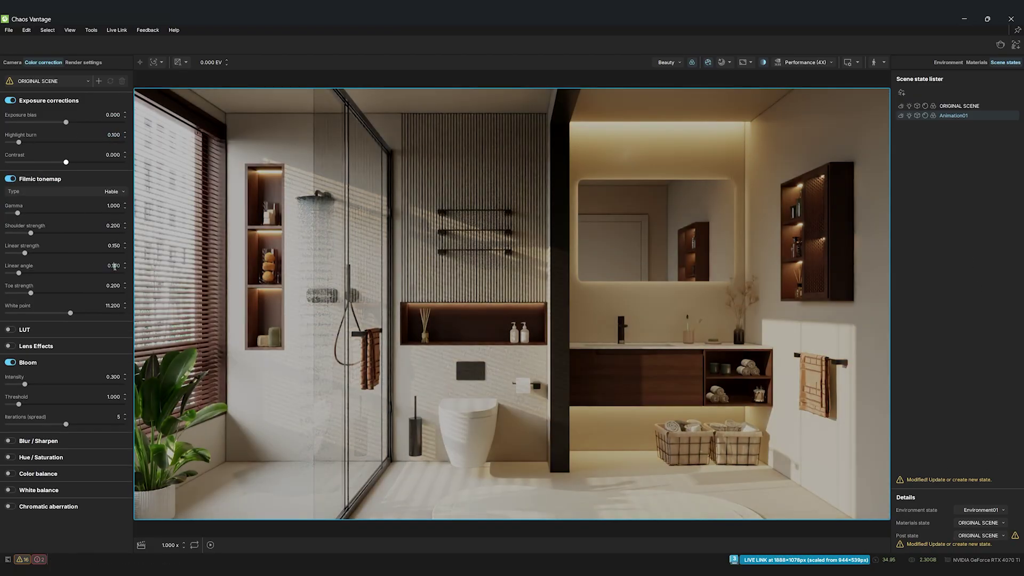
double_click(114, 267)
type("0.2")
key("Return")
Enable a LUT with the recent Adanmq_Canon_DSC_S315 file and set its amount to 0.5.
left_click(21, 329)
left_click(59, 363)
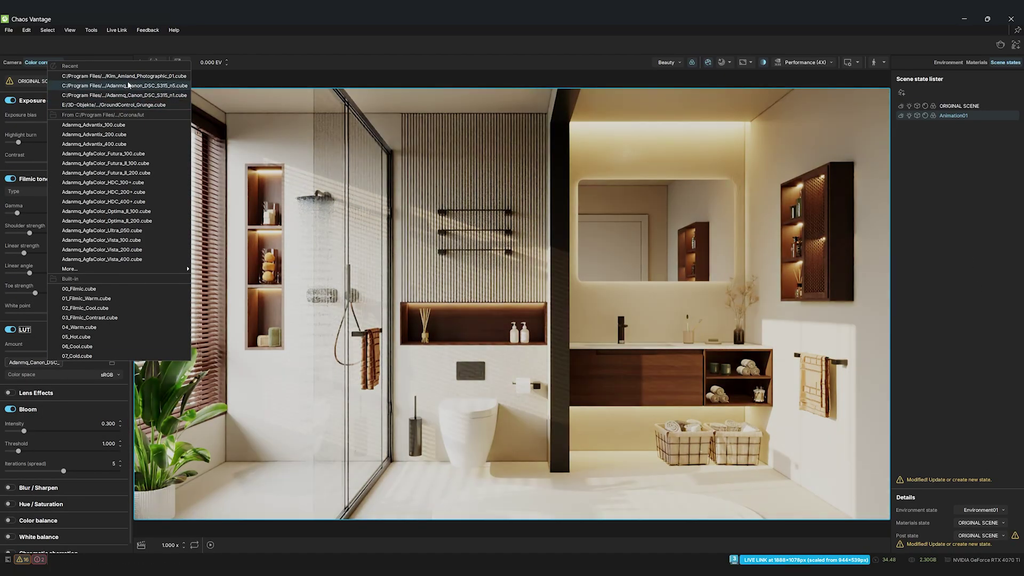
left_click(128, 85)
double_click(109, 344)
type("0.5")
key("Return")
left_click(60, 331)
Set the bloom intensity to 0.1 and enable Hue / Saturation with a saturation of -0.1.
left_click(102, 425)
type("0.")
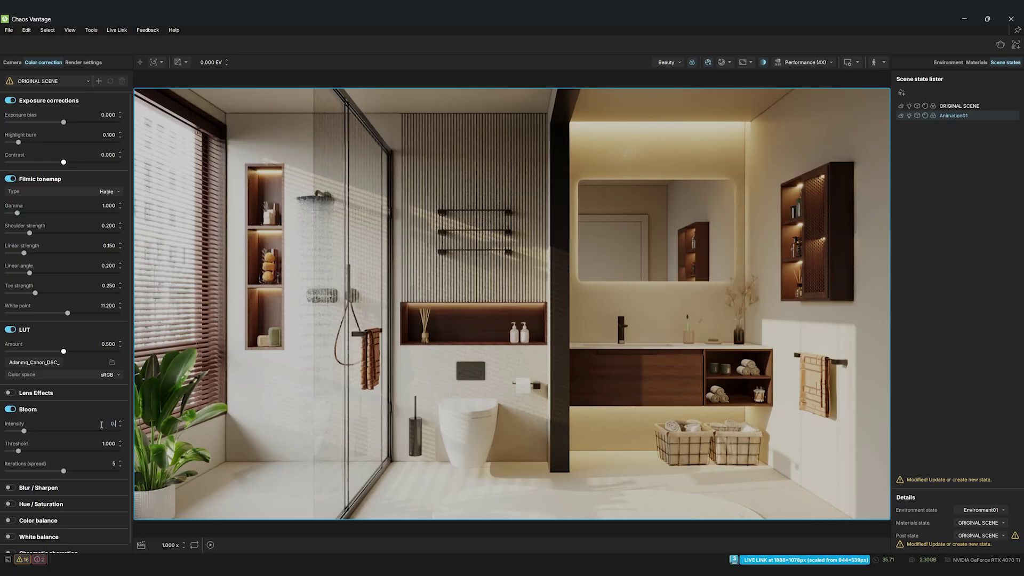
type("1")
key("Tab")
left_click(101, 503)
scroll(107, 448, "down", 1)
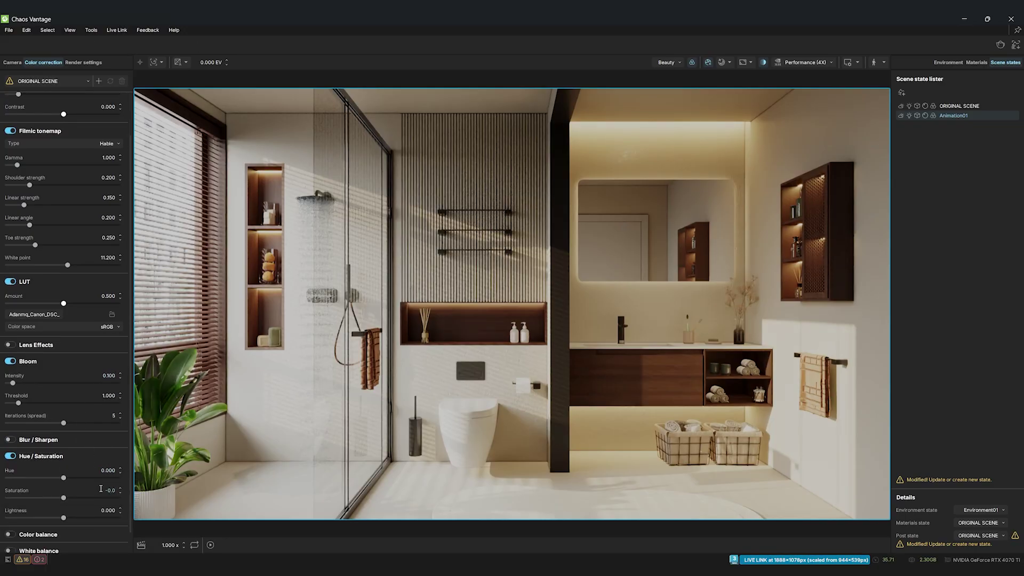
left_click(11, 456)
Enable white balance and set its temperature to 7000.
left_click(11, 496)
left_click_drag(131, 487, 130, 552)
left_click(10, 528)
double_click(104, 489)
type("700")
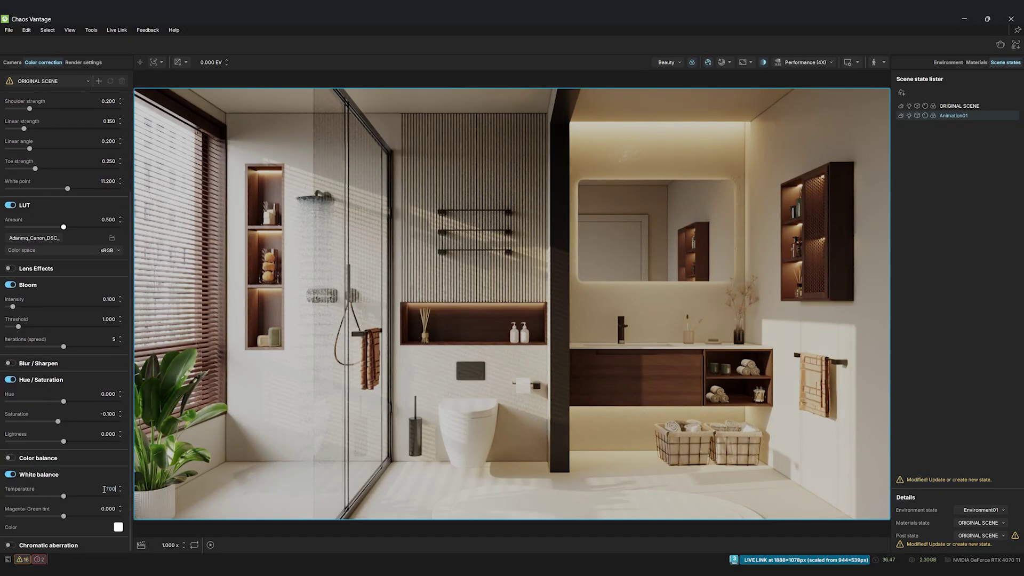
Enable chromatic aberration and store the color corrections as a new state.
scroll(96, 507, "down", 1)
left_click(63, 519)
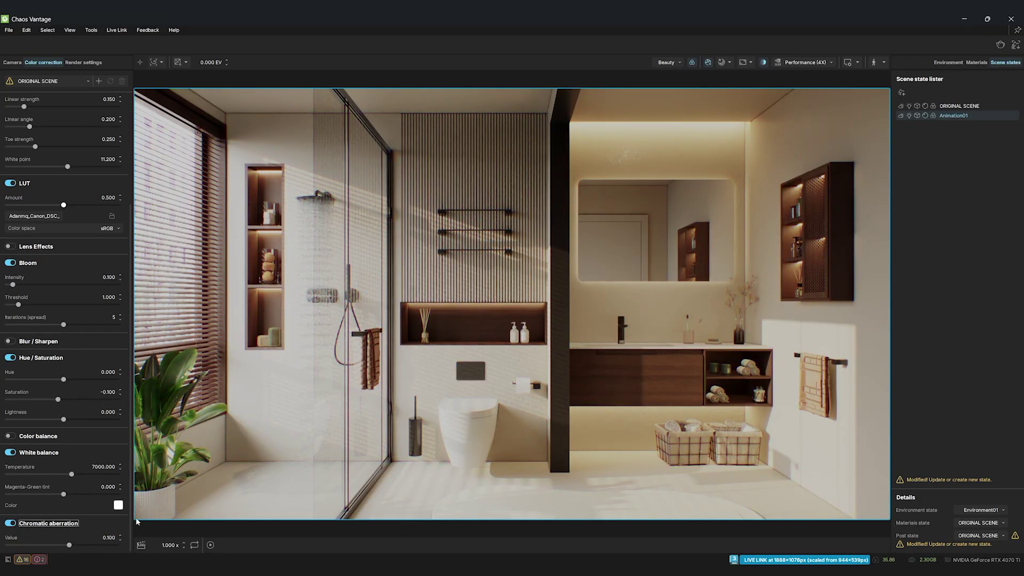
left_click(98, 81)
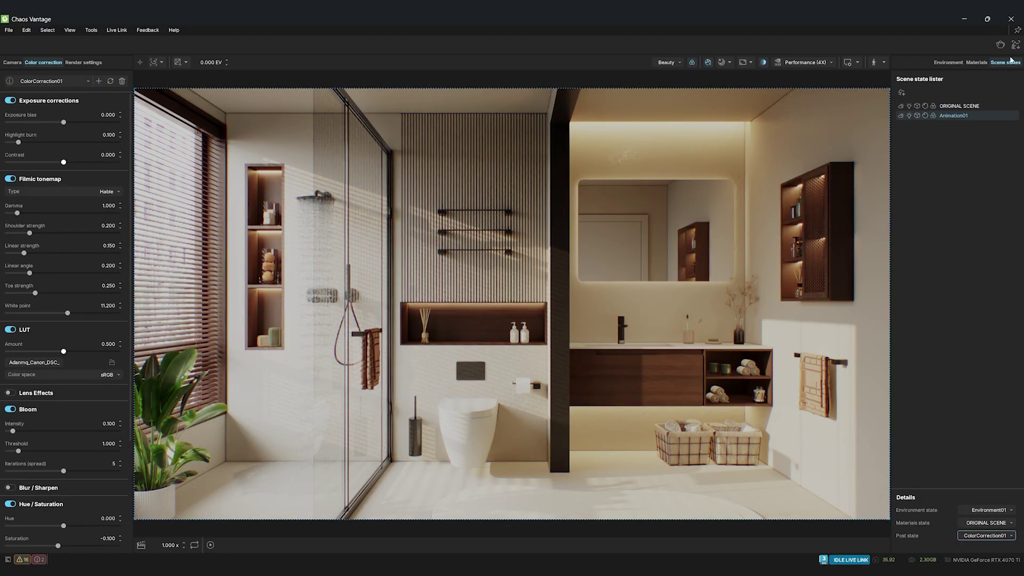
Turn off the firefly filter and set GI to 4 bounces in the render settings.
left_click(77, 63)
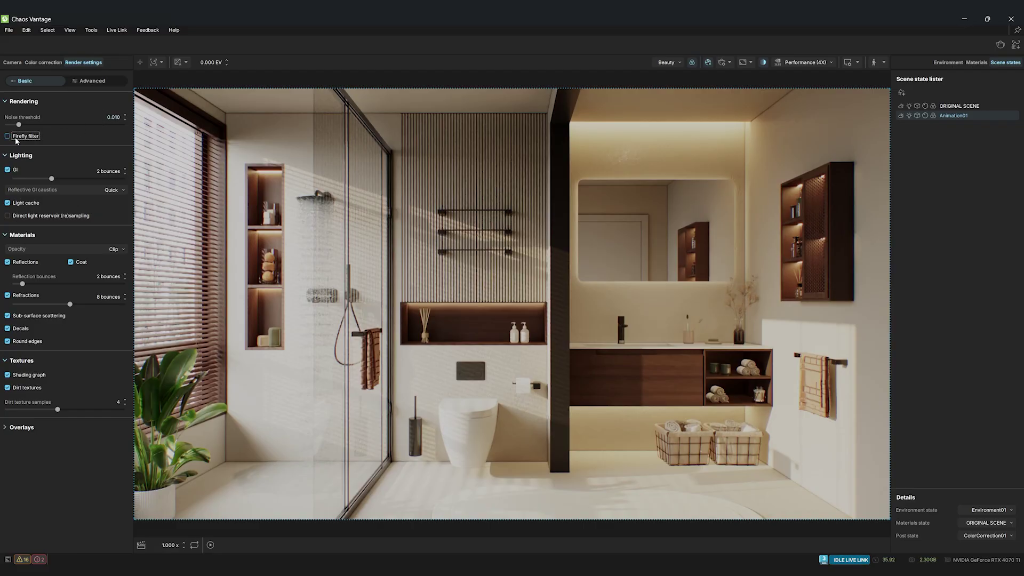
double_click(99, 172)
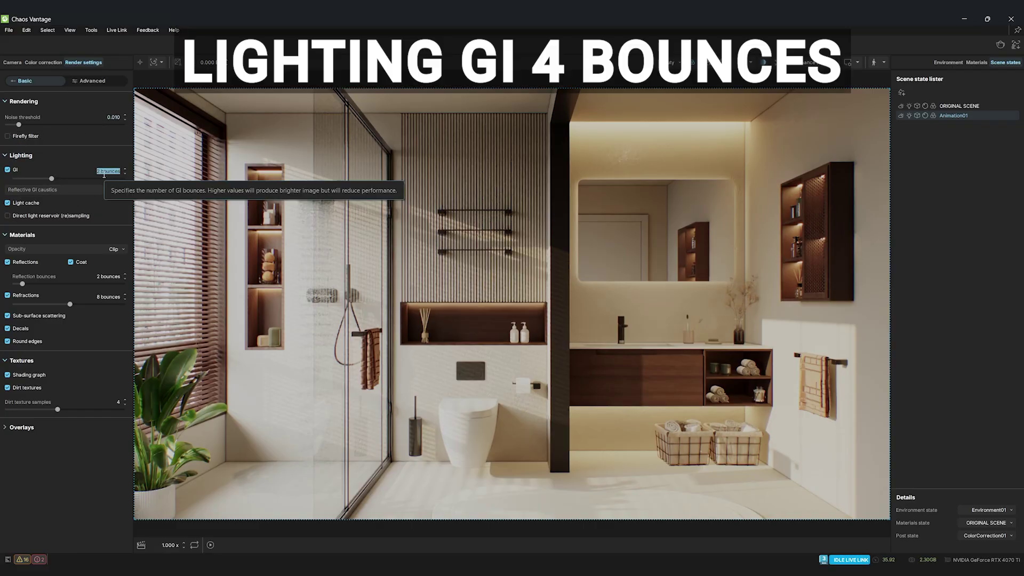
type("4")
key("Return")
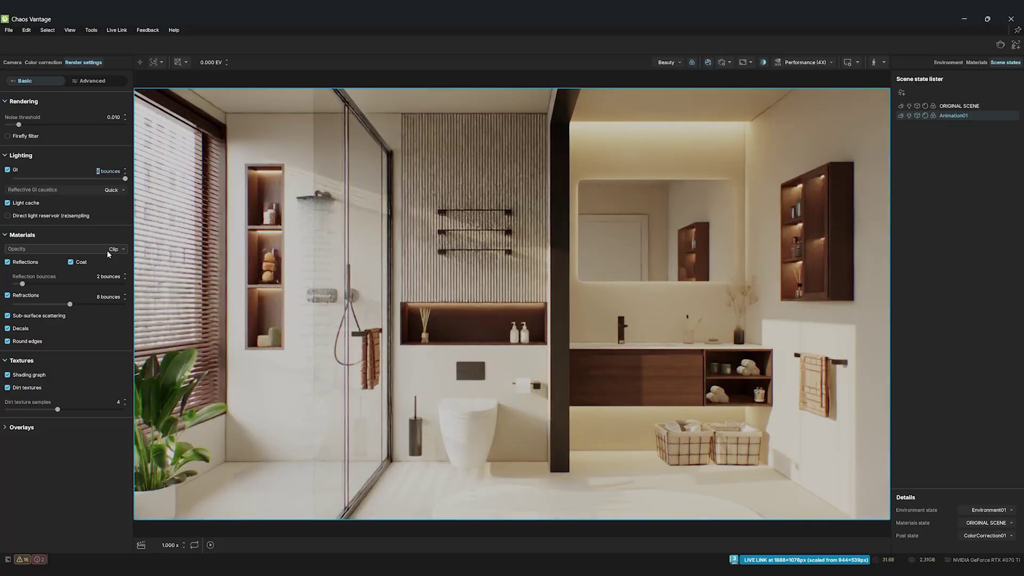
Set reflective GI caustics to Full and the reflection bounces to 15 in the render settings.
left_click(10, 190)
left_click(10, 218)
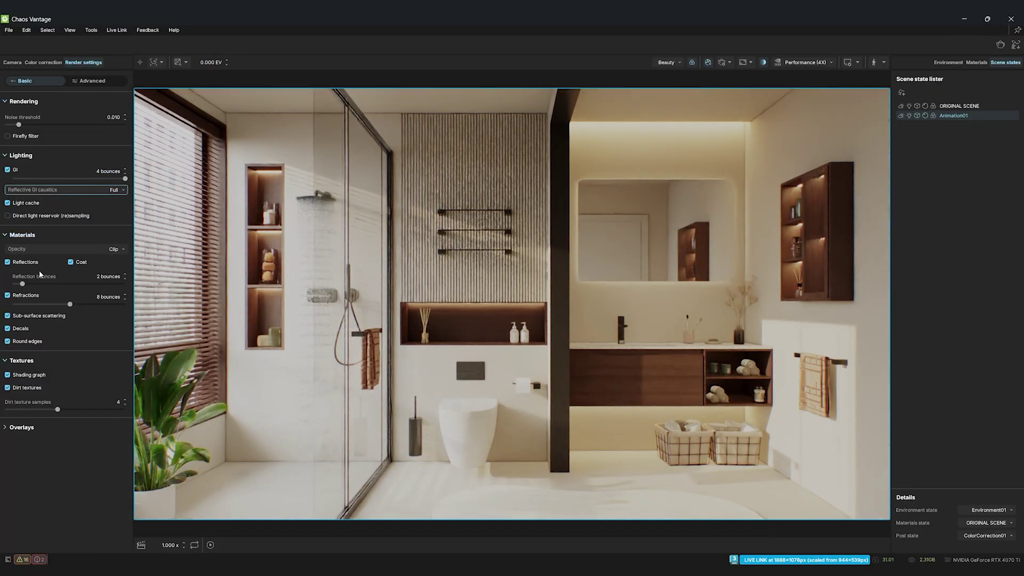
left_click(110, 276)
type("15")
key("Return")
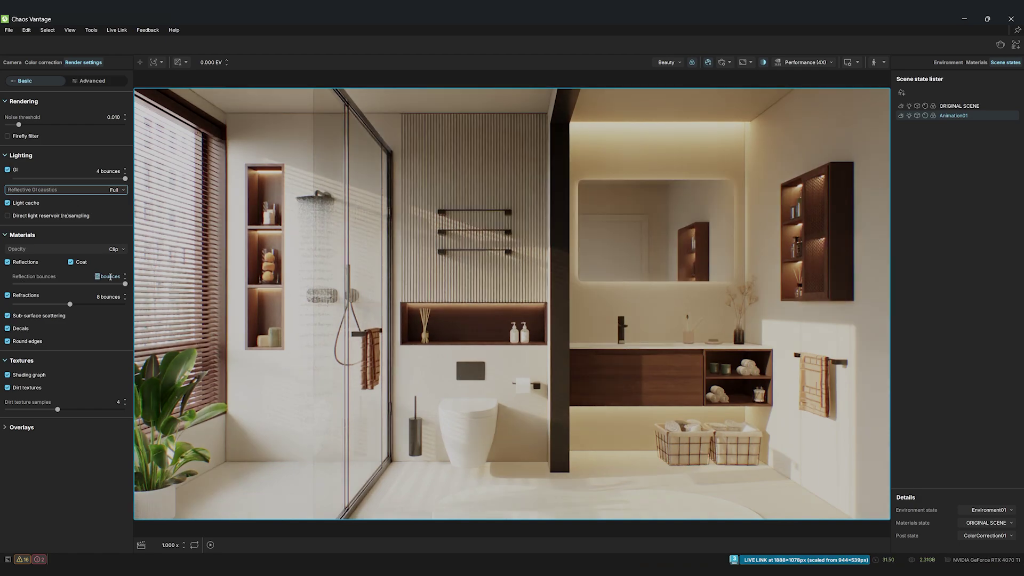
type("15")
key("Return")
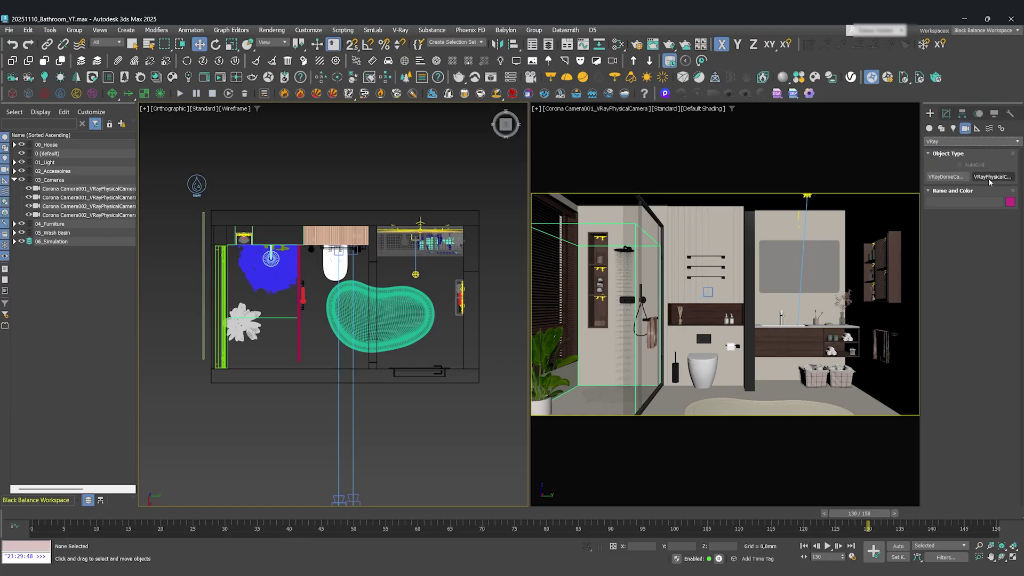
Switch to 3ds Max and position VRayCam001 outside the window so that it looks diagonally toward the shower.
middle_click_drag(341, 299, 384, 251, "alt")
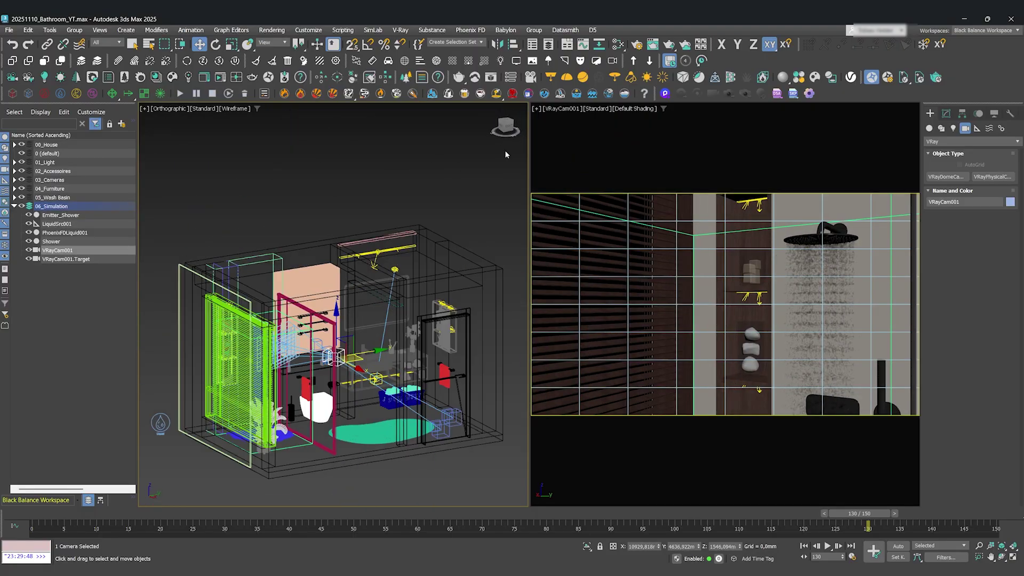
left_click(506, 128)
left_click(505, 120)
left_click(329, 263)
left_click(329, 347)
left_click_drag(329, 385, 341, 412)
left_click_drag(373, 361, 276, 361)
Enable clipping on VRayCam001 and raise its near and far clipping planes to cut through the window wall.
left_click(946, 113)
scroll(949, 299, "down", 1)
left_click_drag(1022, 324, 1021, 477)
left_click(935, 388)
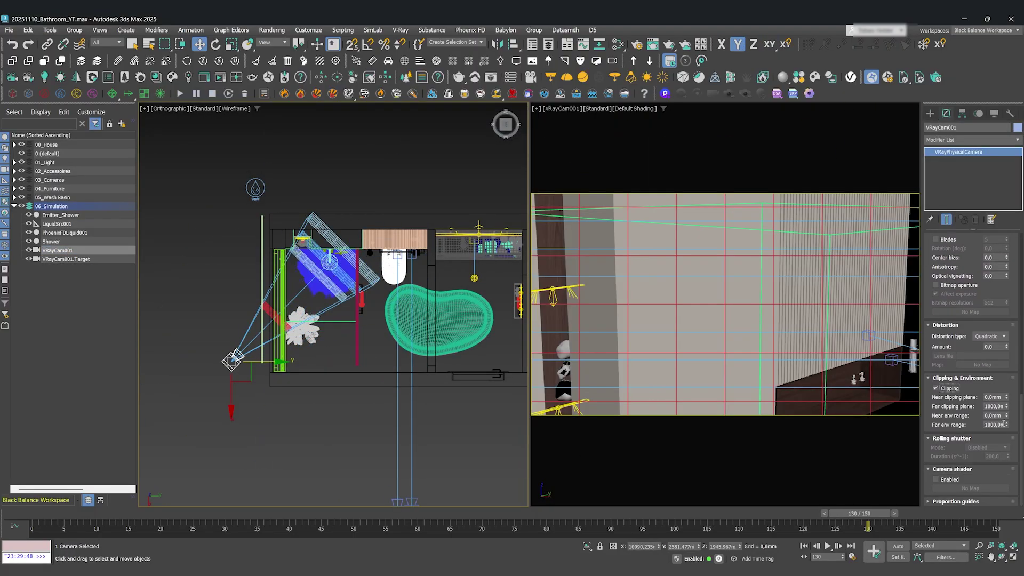
left_click_drag(1006, 397, 30, 160)
left_click_drag(1006, 397, 450, 138)
Shift VRayCam001 slightly in plan and raise it to look down at the shower head.
mouse_move(251, 382)
left_mouse_down()
mouse_move(261, 389)
mouse_move(239, 366)
left_mouse_up()
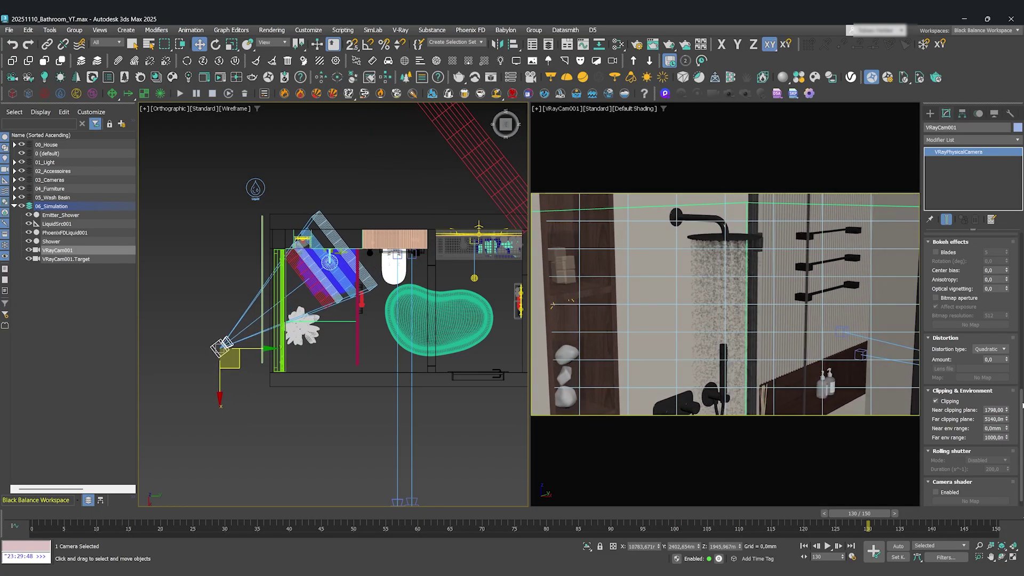
left_click(506, 137)
left_click(329, 369)
left_click(220, 361)
left_click_drag(221, 313, 236, 274)
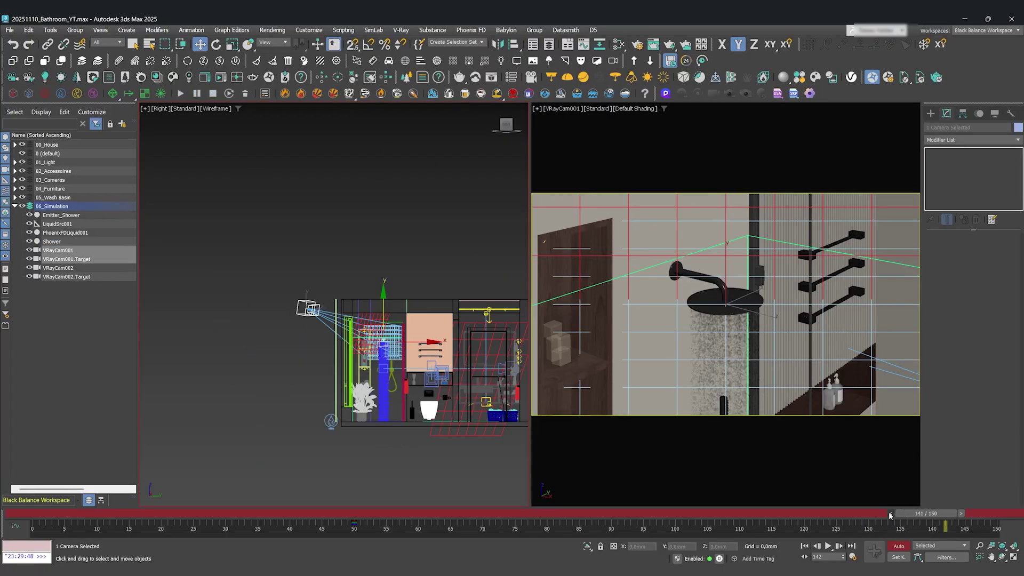
In the Curve Editor, select the position keys of VRayCam001 and its target and change their tangent type.
left_click_drag(864, 513, 357, 515)
left_click(345, 457)
left_click(64, 251)
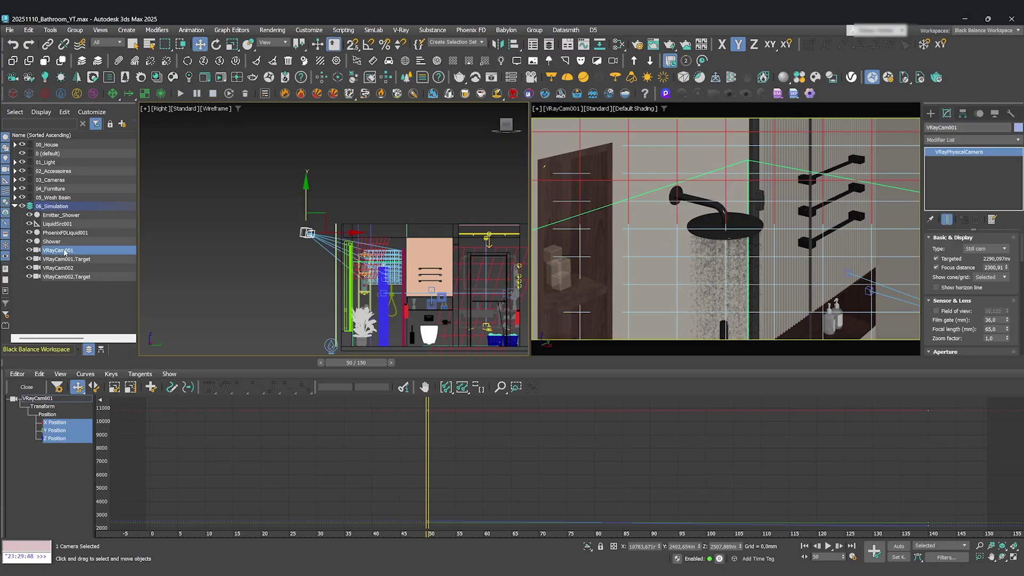
left_click(66, 258, "ctrl")
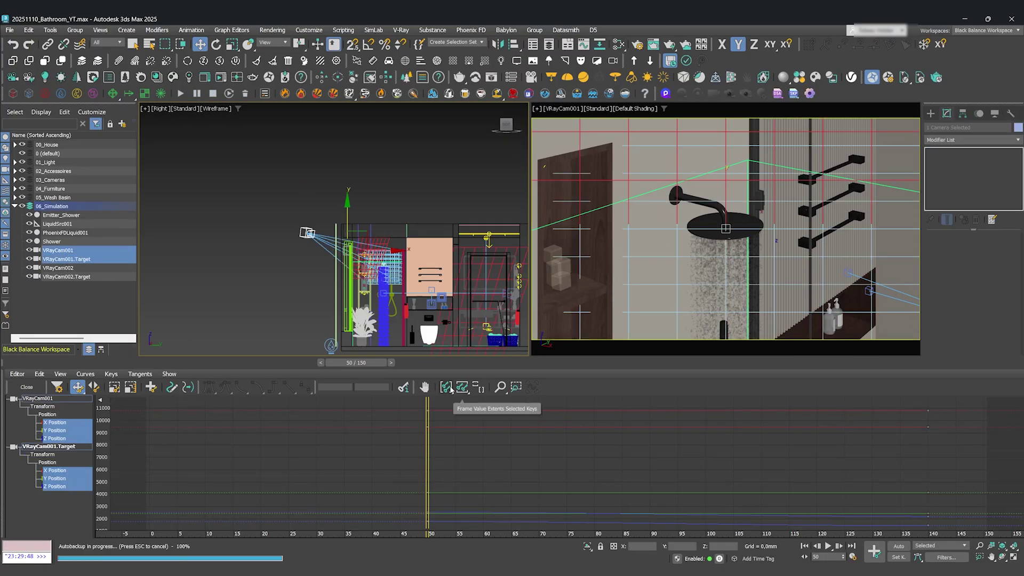
left_click_drag(950, 402, 409, 530)
left_click(226, 388)
left_click(392, 454)
left_click(332, 453)
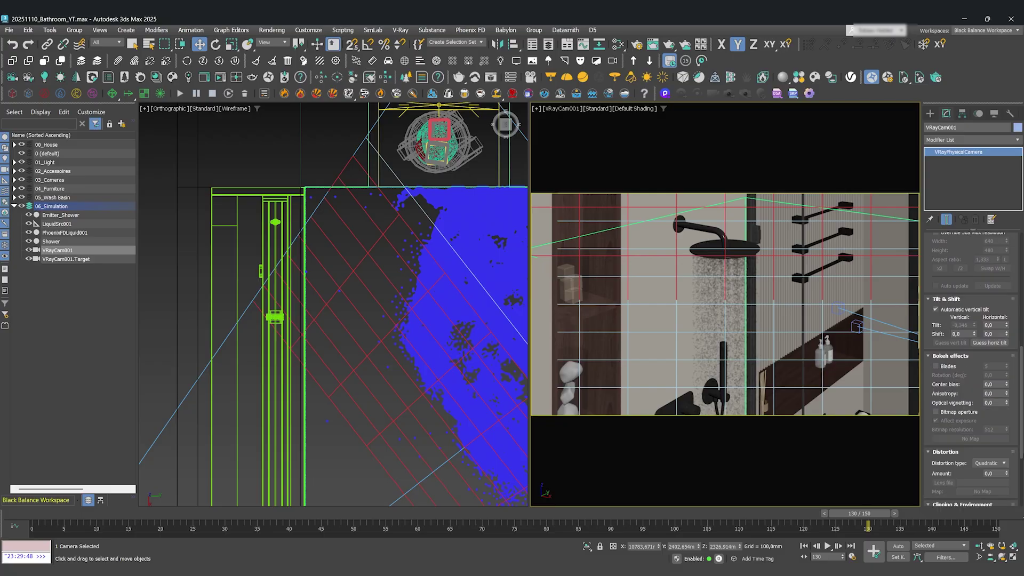
left_click_drag(1009, 432, 1009, 425)
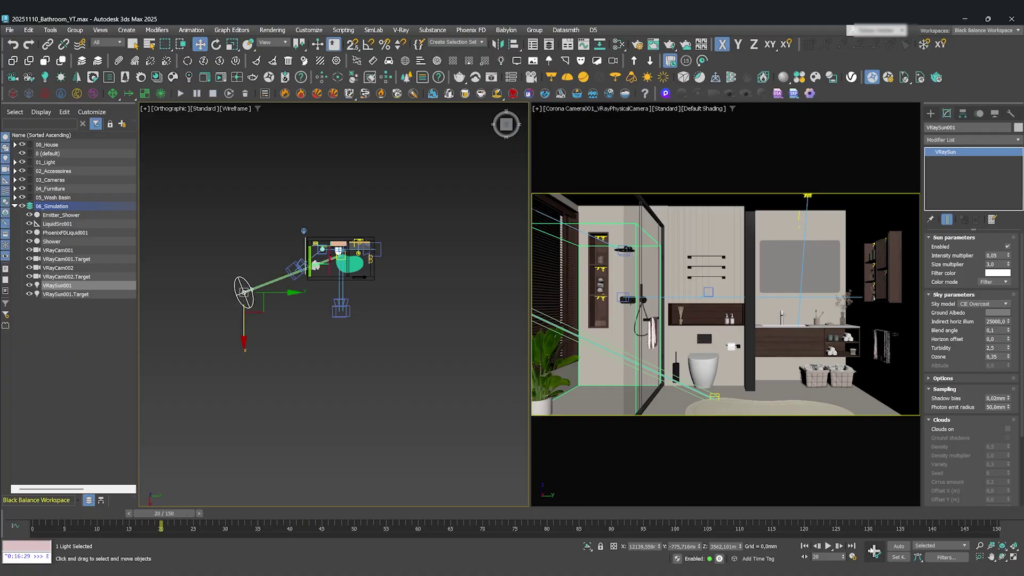
Animate VRaySun001 with Auto Key by moving it sideways and lowering it at frame 90.
left_click(611, 514)
left_click_drag(244, 341, 244, 315)
middle_click_drag(243, 316, 250, 187, "alt")
left_click_drag(249, 187, 248, 209)
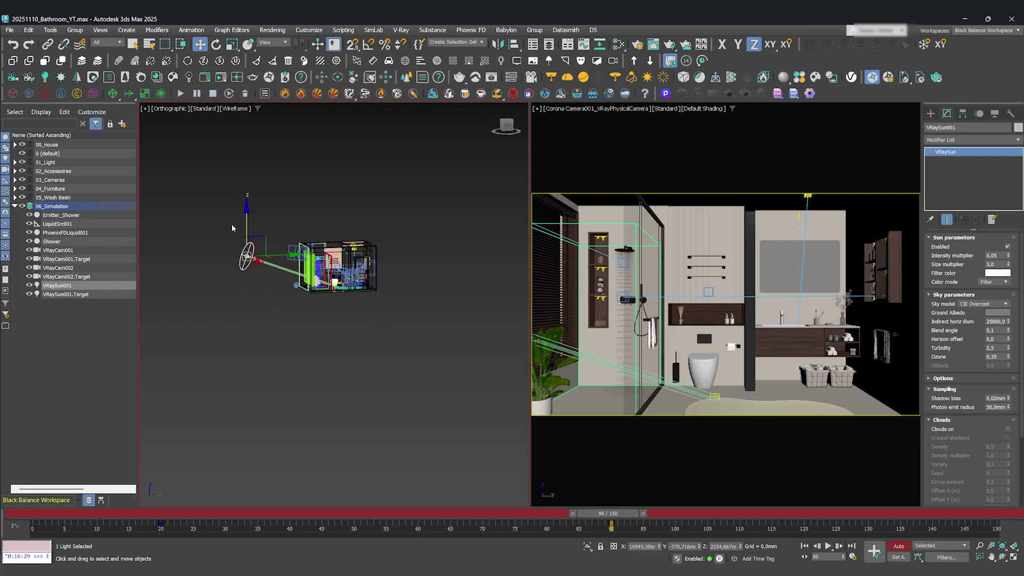
left_click(898, 546)
left_click(430, 395)
Retime the VRaySun001 animation so that its keys sit at frames 0 and 140.
middle_click_drag(405, 213, 409, 278, "alt")
left_click(33, 513)
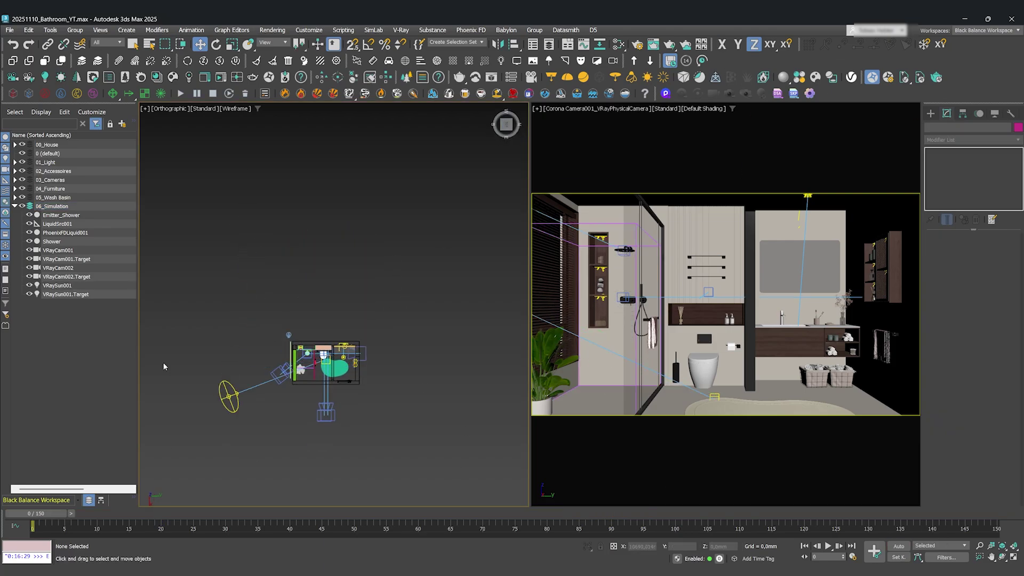
left_click(229, 396)
left_click_drag(160, 522, 90, 522)
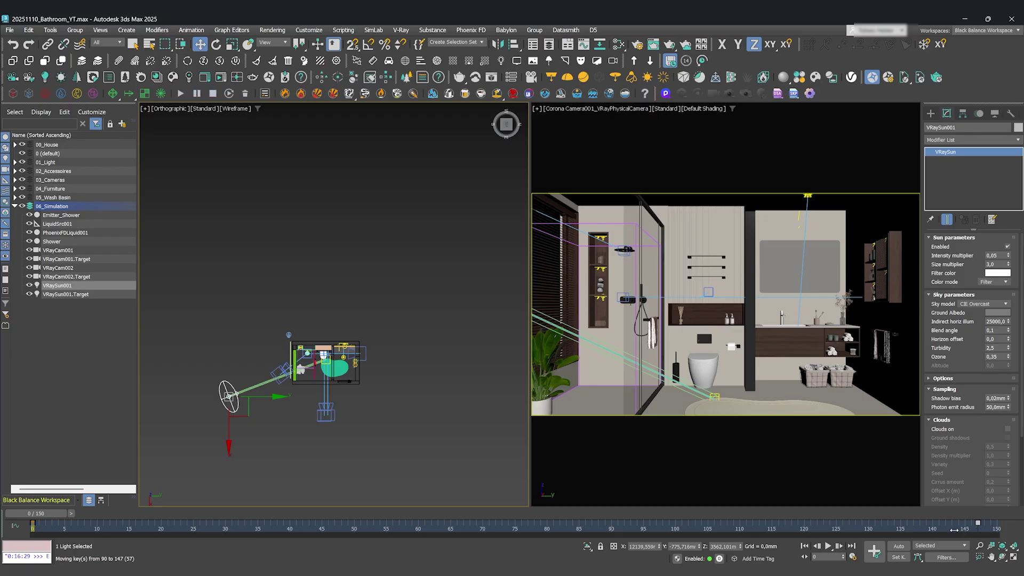
With Auto Key on at frame 140, move VRaySun001 further sideways and lower it slightly.
key("n")
left_click(884, 514)
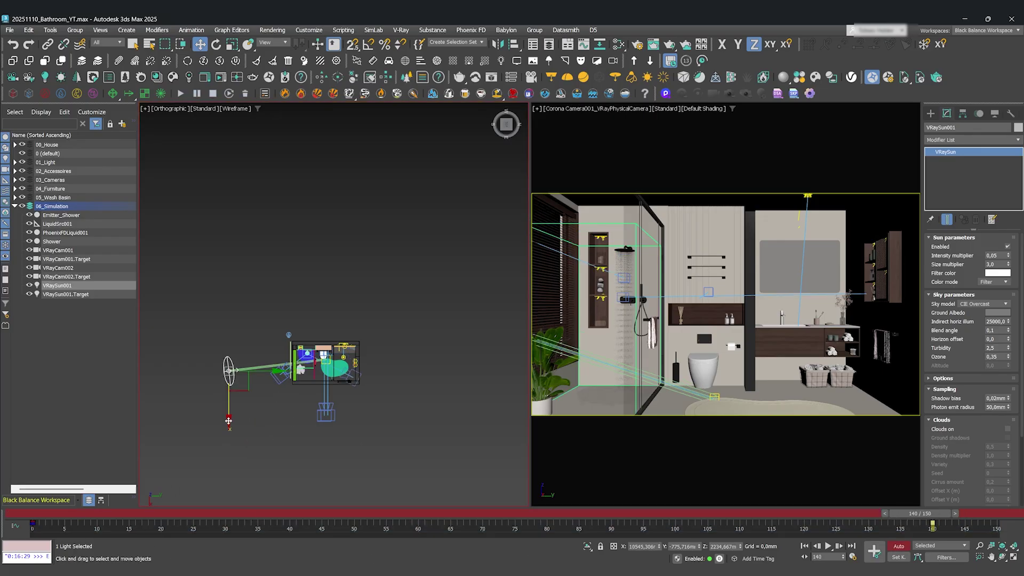
left_click_drag(228, 421, 229, 404)
middle_click_drag(266, 423, 256, 374, "alt")
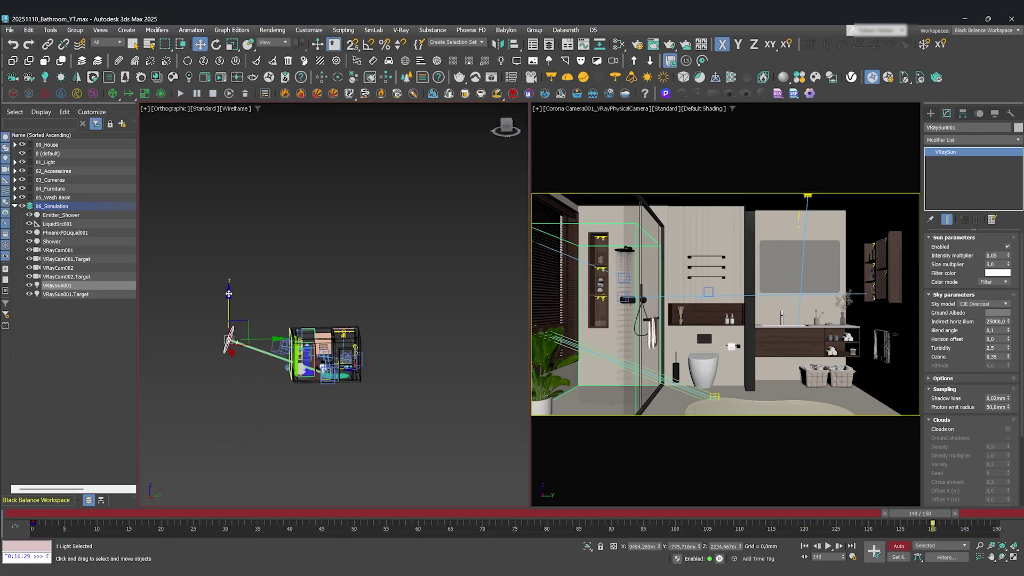
left_click_drag(229, 299, 229, 307)
left_click(898, 546)
left_click(409, 298)
key("shift+z")
key("shift+z")
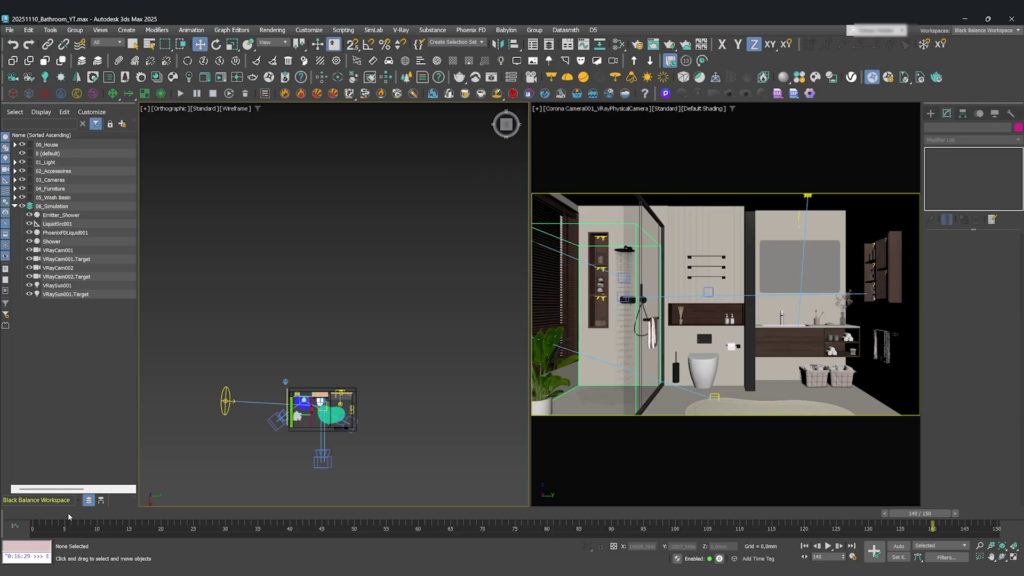
Return to frame 0 and send the animation to Chaos Vantage via Live Link with Corona Camera001_VRayPhysicalCamera as render camera.
left_click(39, 513)
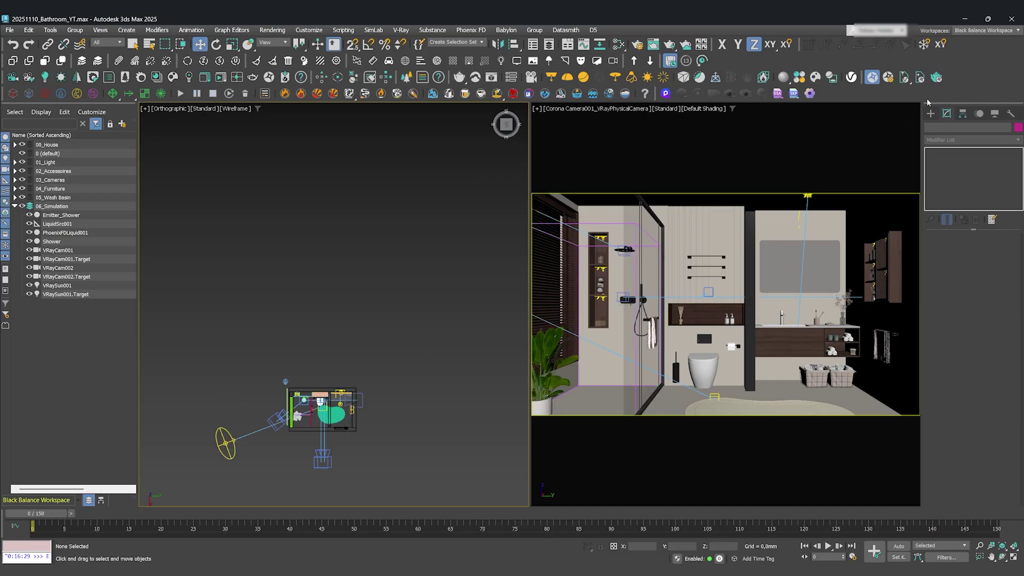
left_click(939, 78)
left_click(564, 302)
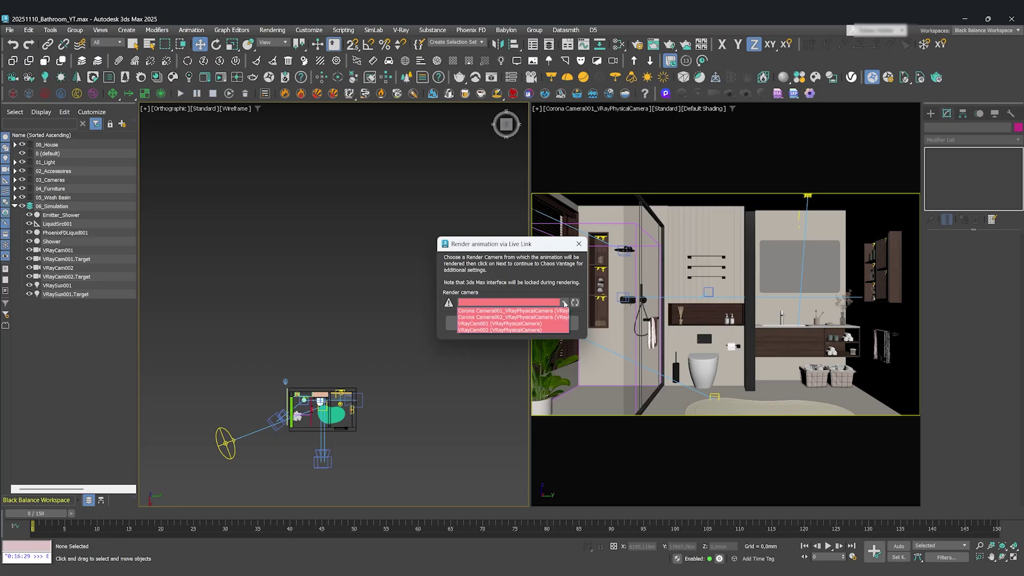
left_click(567, 311)
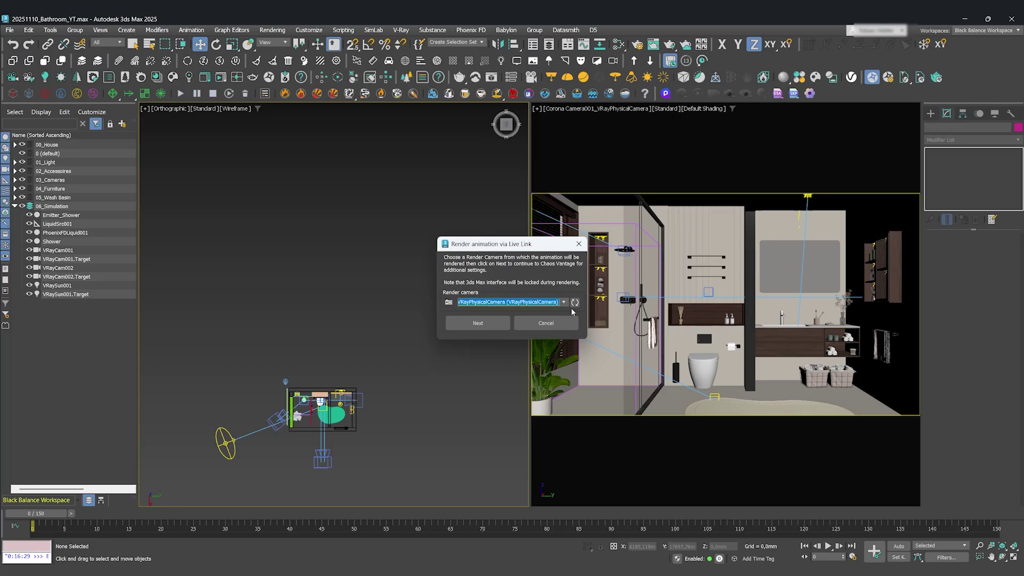
left_click(478, 323)
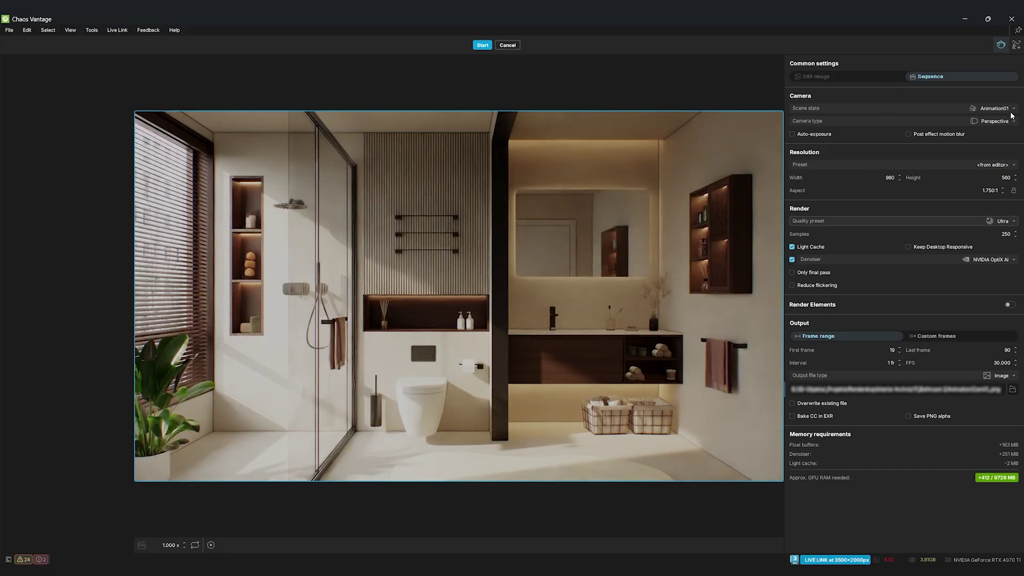
Set the resolution preset to FHD 1080p and start rendering the sequence.
left_click(1008, 165)
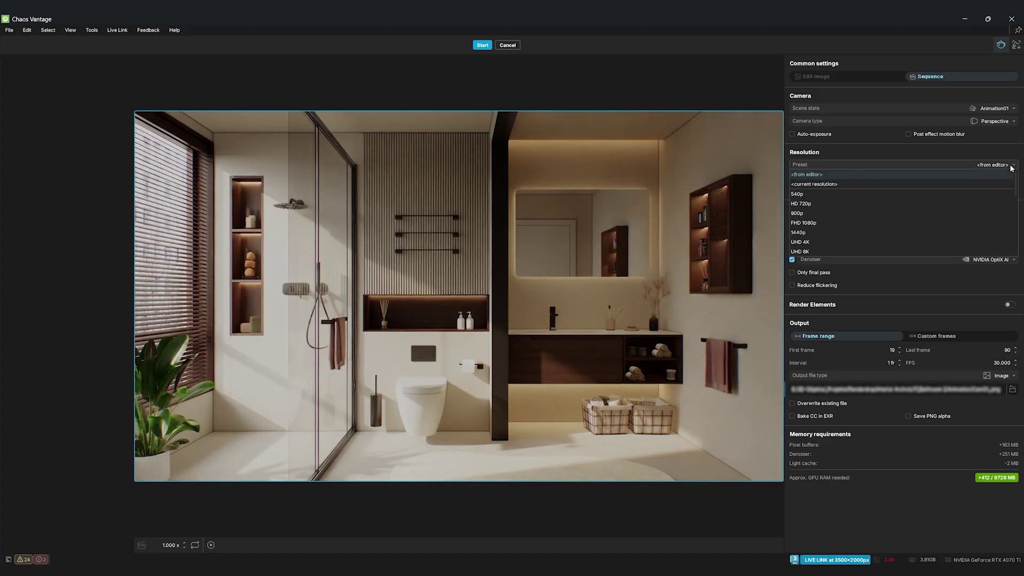
left_click(805, 223)
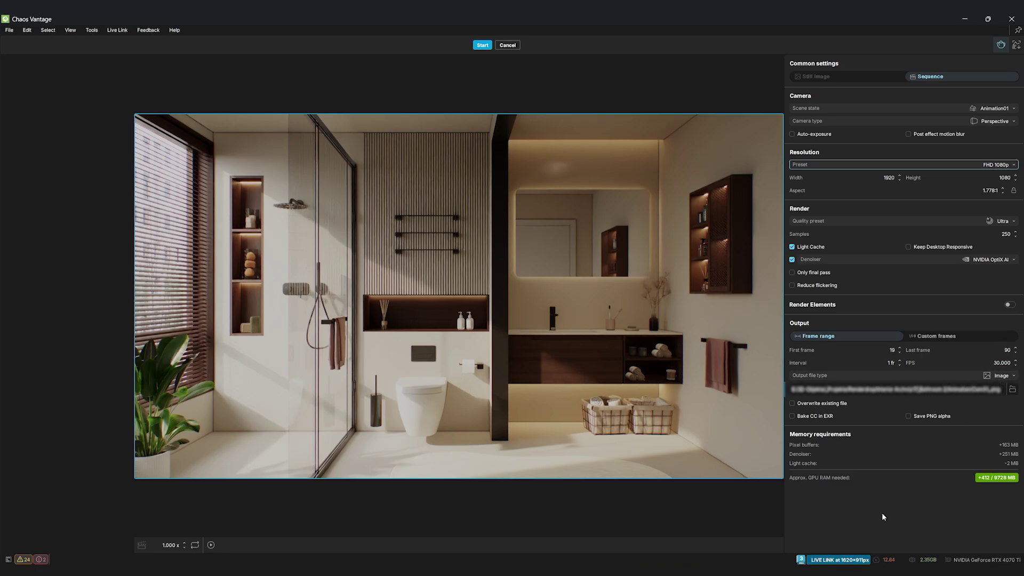
left_click(482, 45)
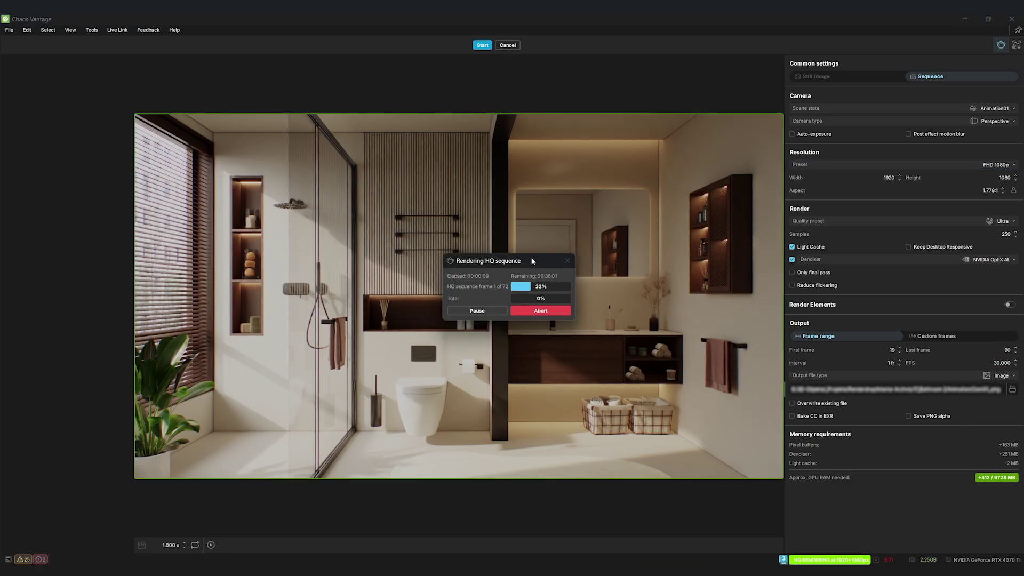